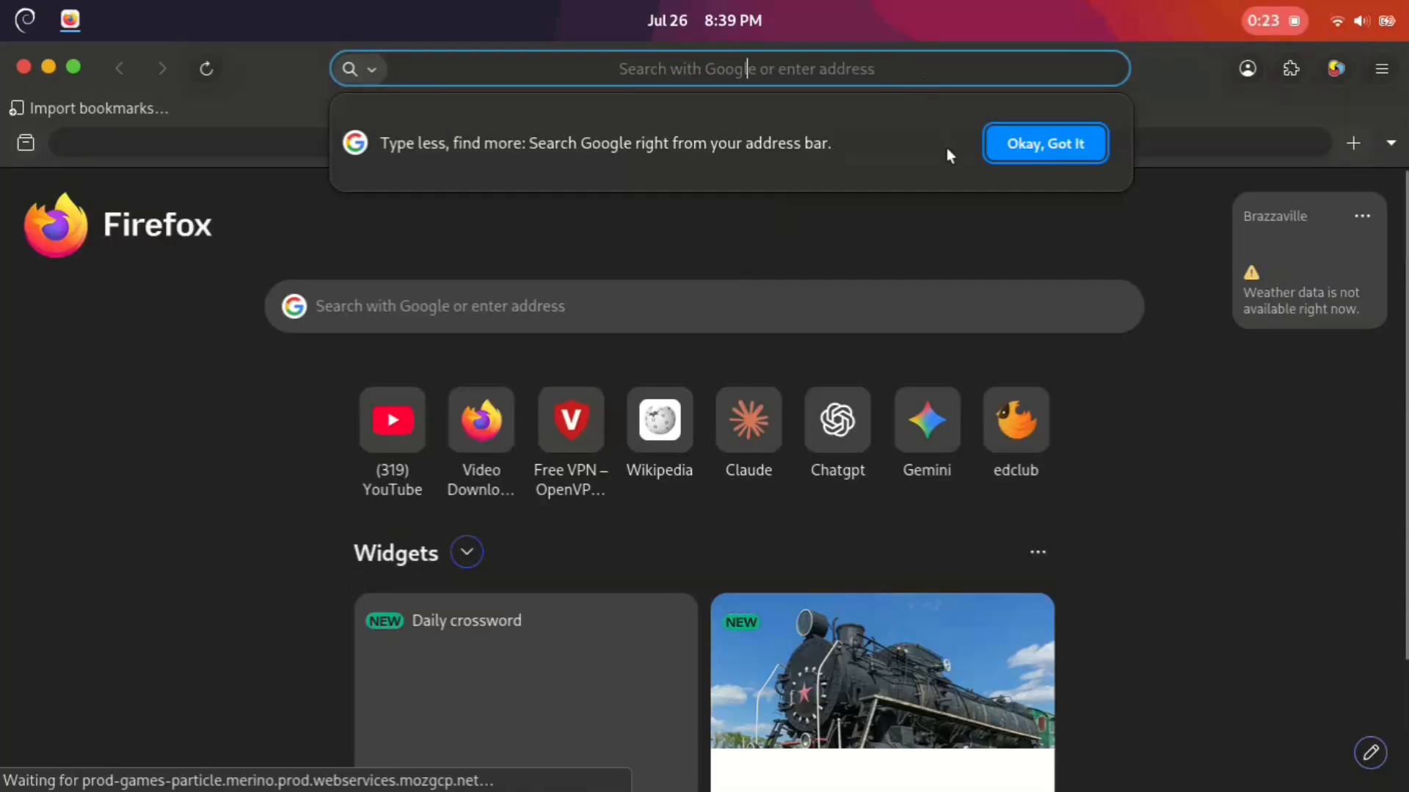
# Step: Search Google for "kali linux iso download"
pyautogui.write('kali')
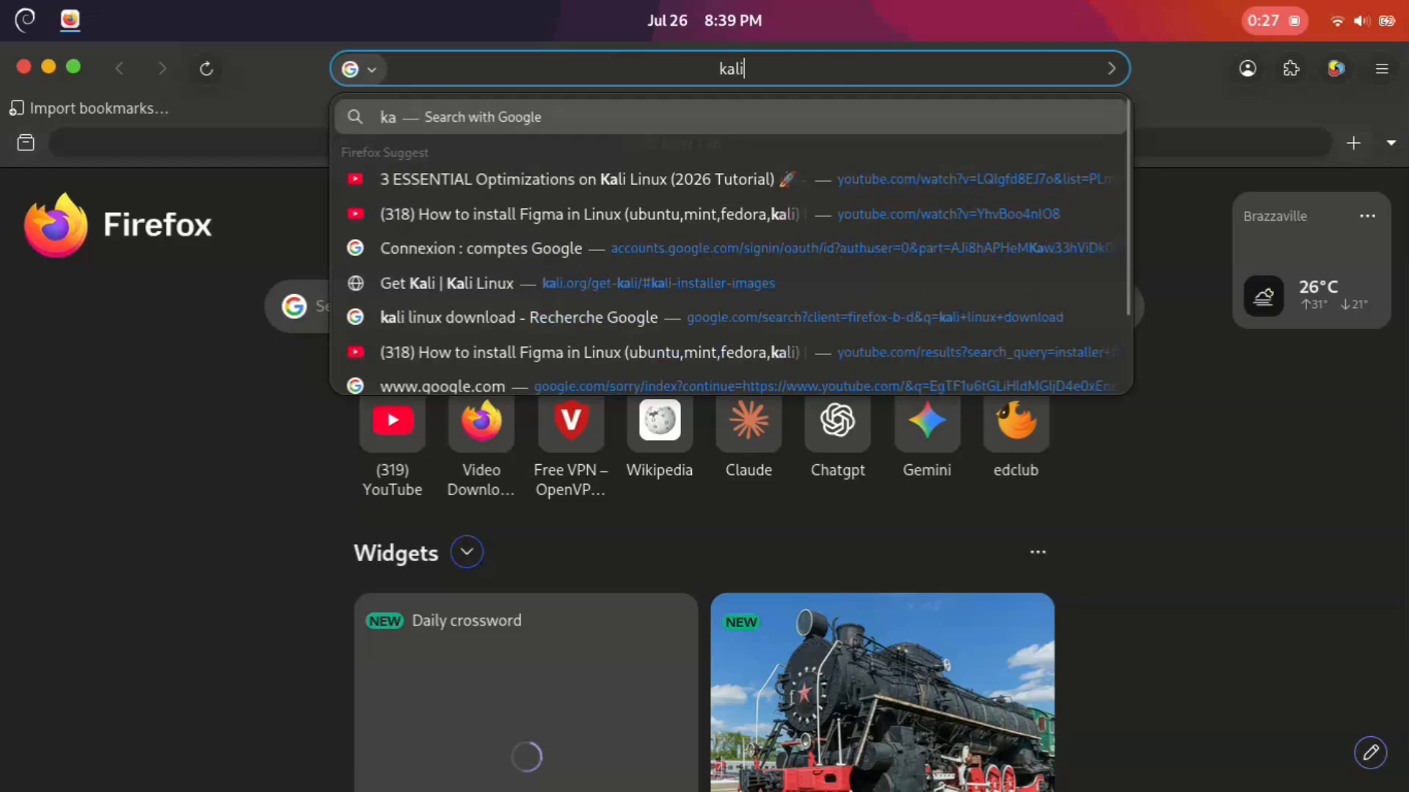
pyautogui.write(' l')
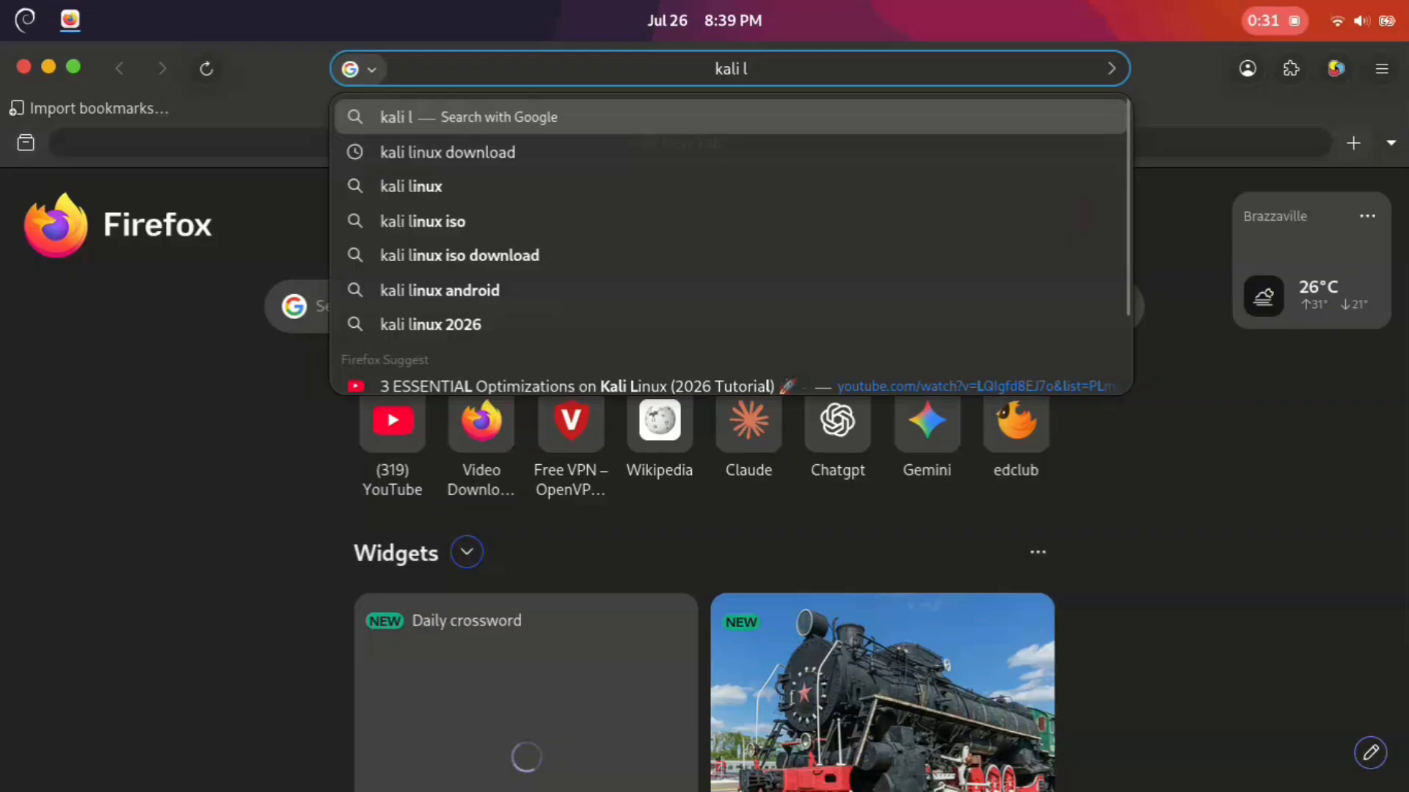
pyautogui.write('inu')
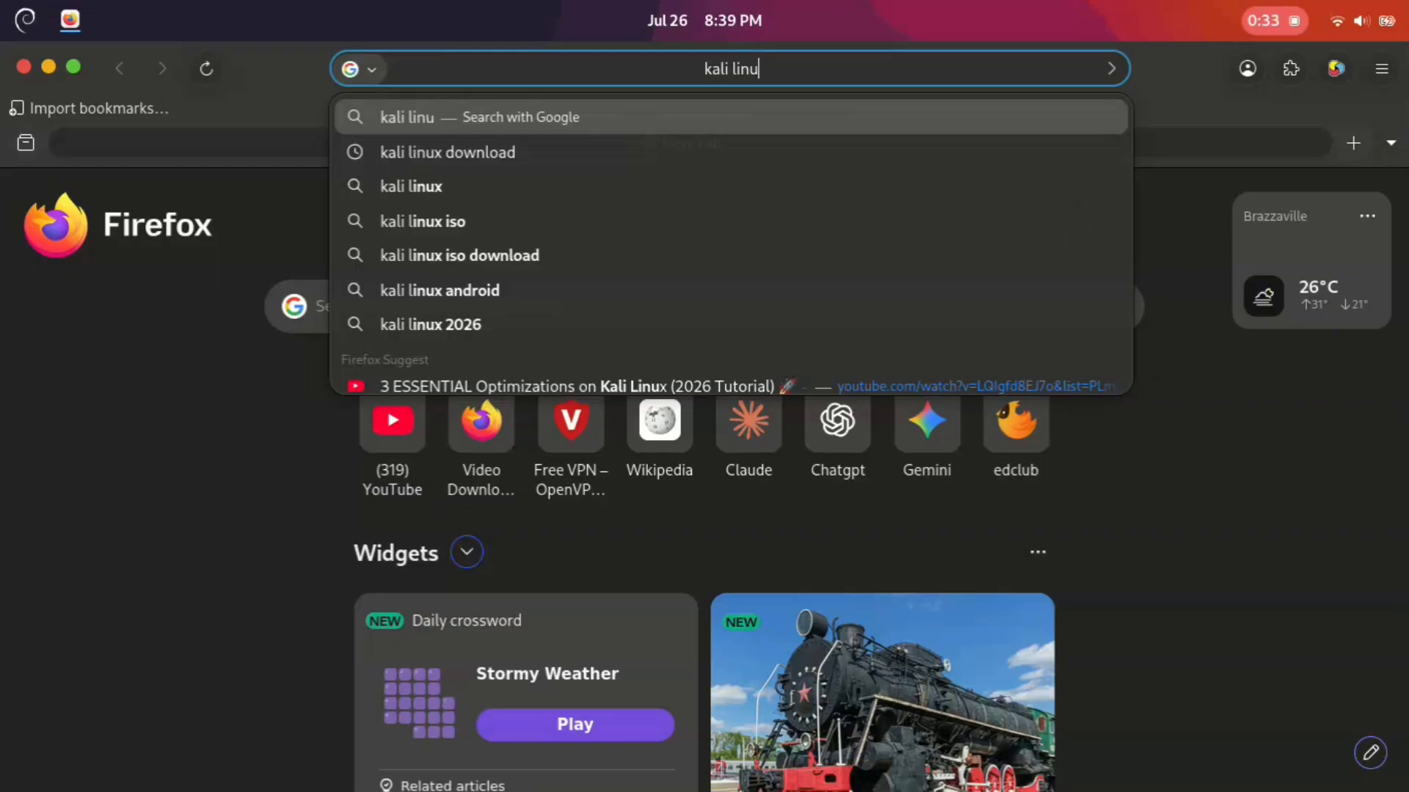
pyautogui.write('x')
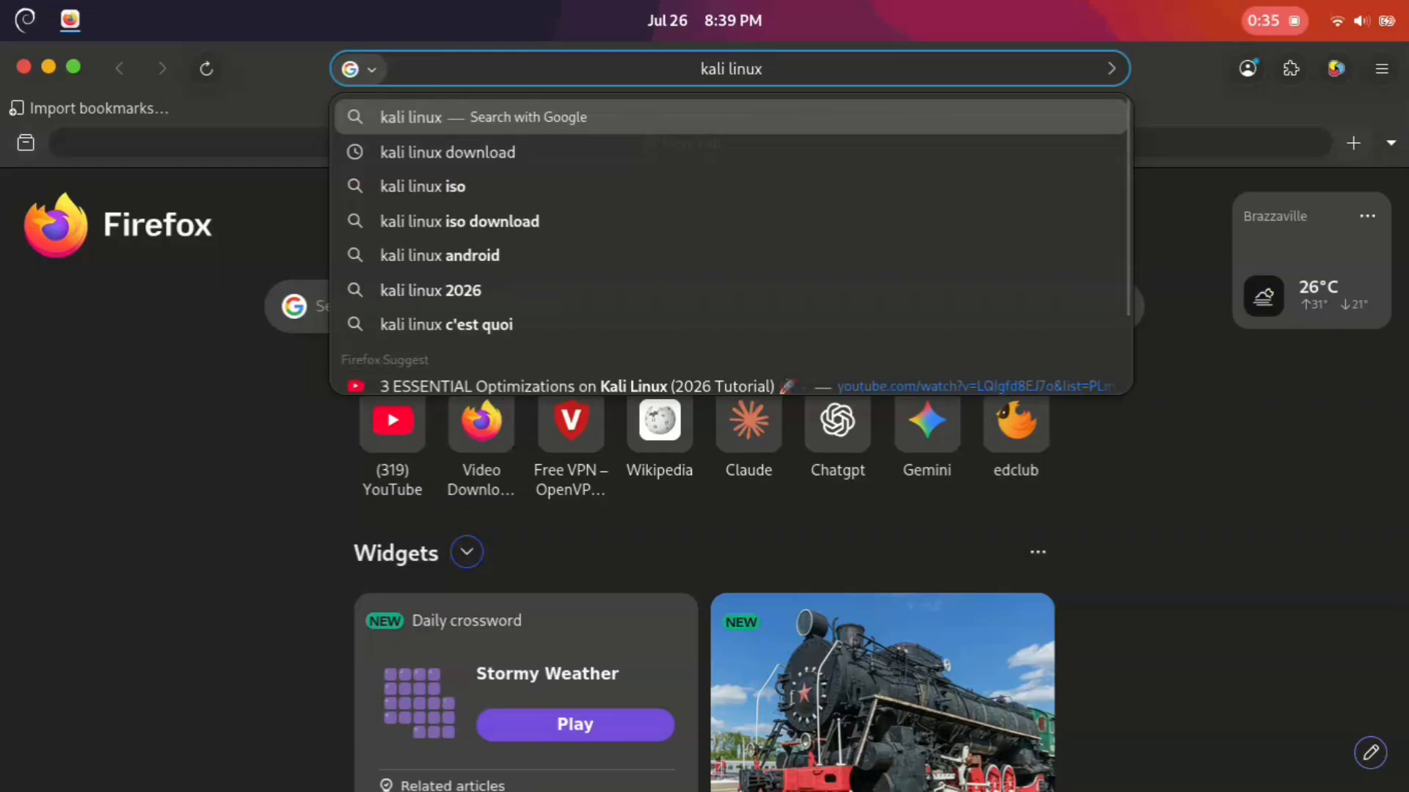
pyautogui.press('Down')
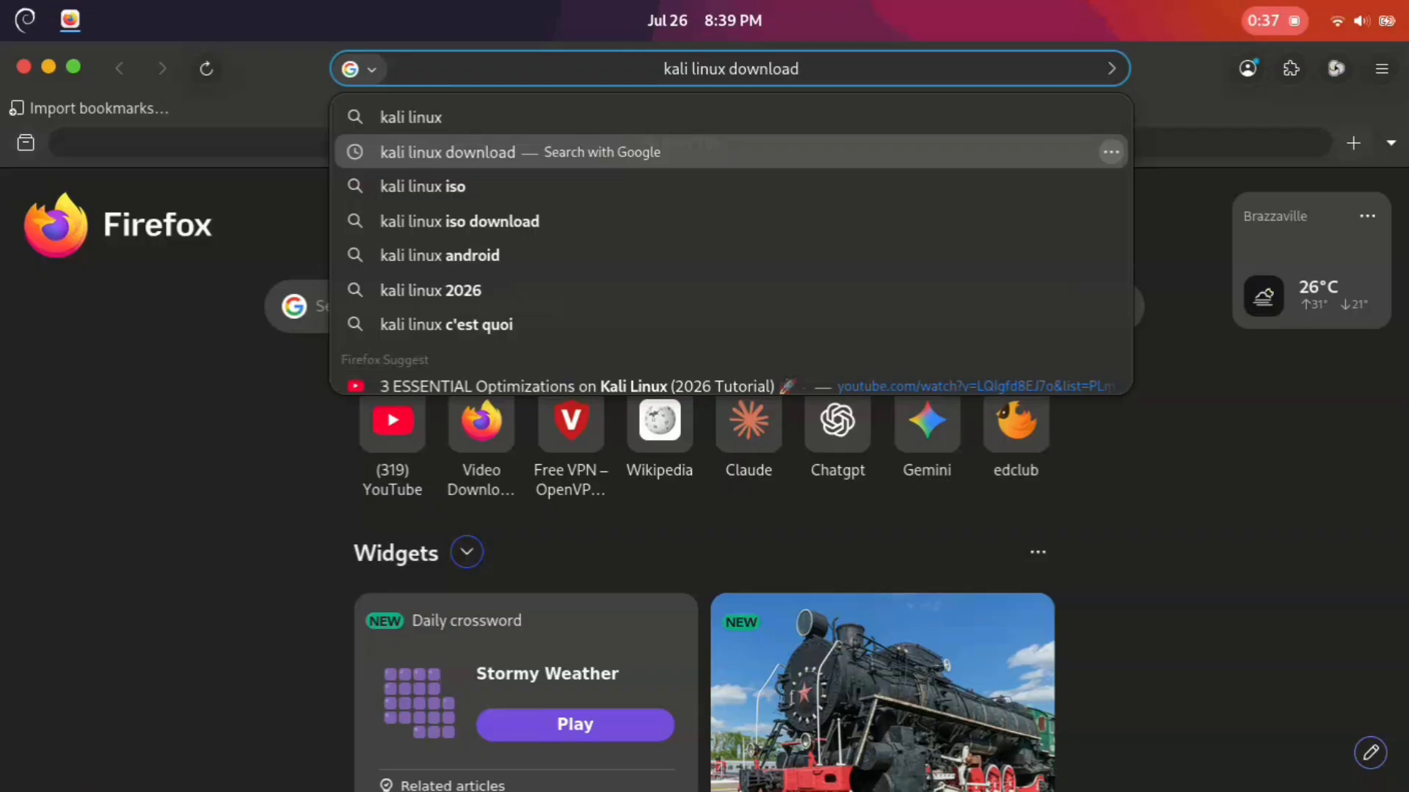
pyautogui.press('Down')
pyautogui.press('Down')
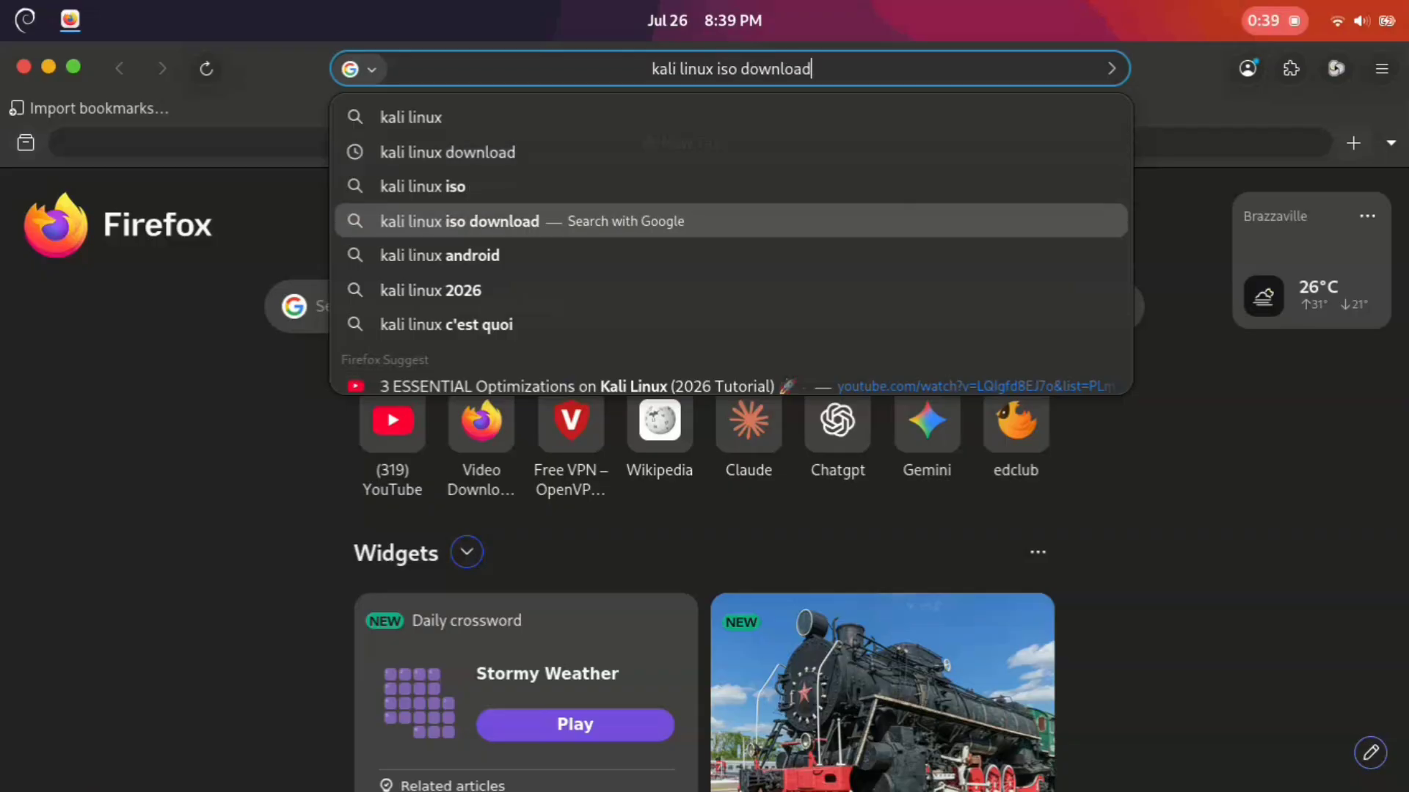
pyautogui.press('Return')
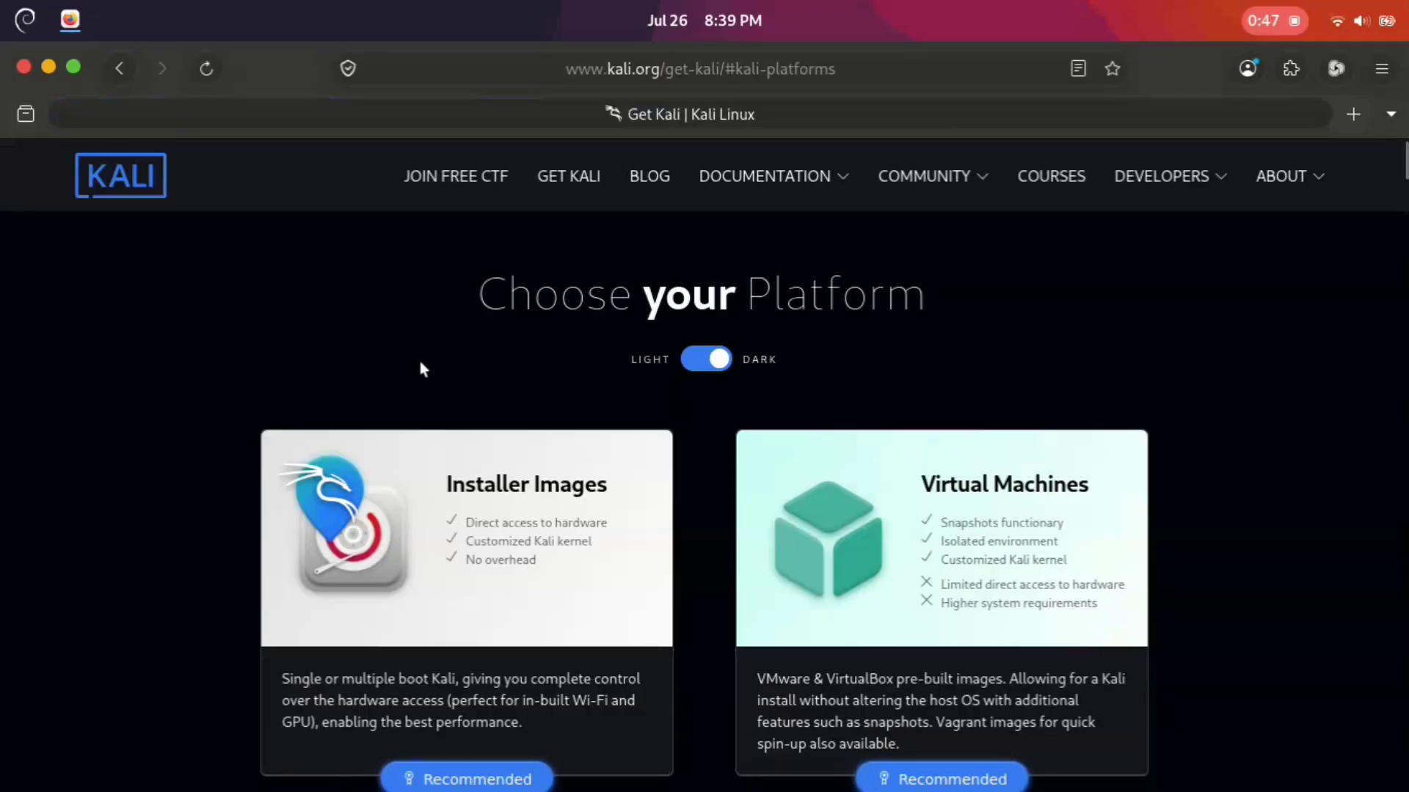
# Step: Go to Kali's installer images and start downloading the complete offline Installer ISO
pyautogui.scroll(-4, 420, 363)
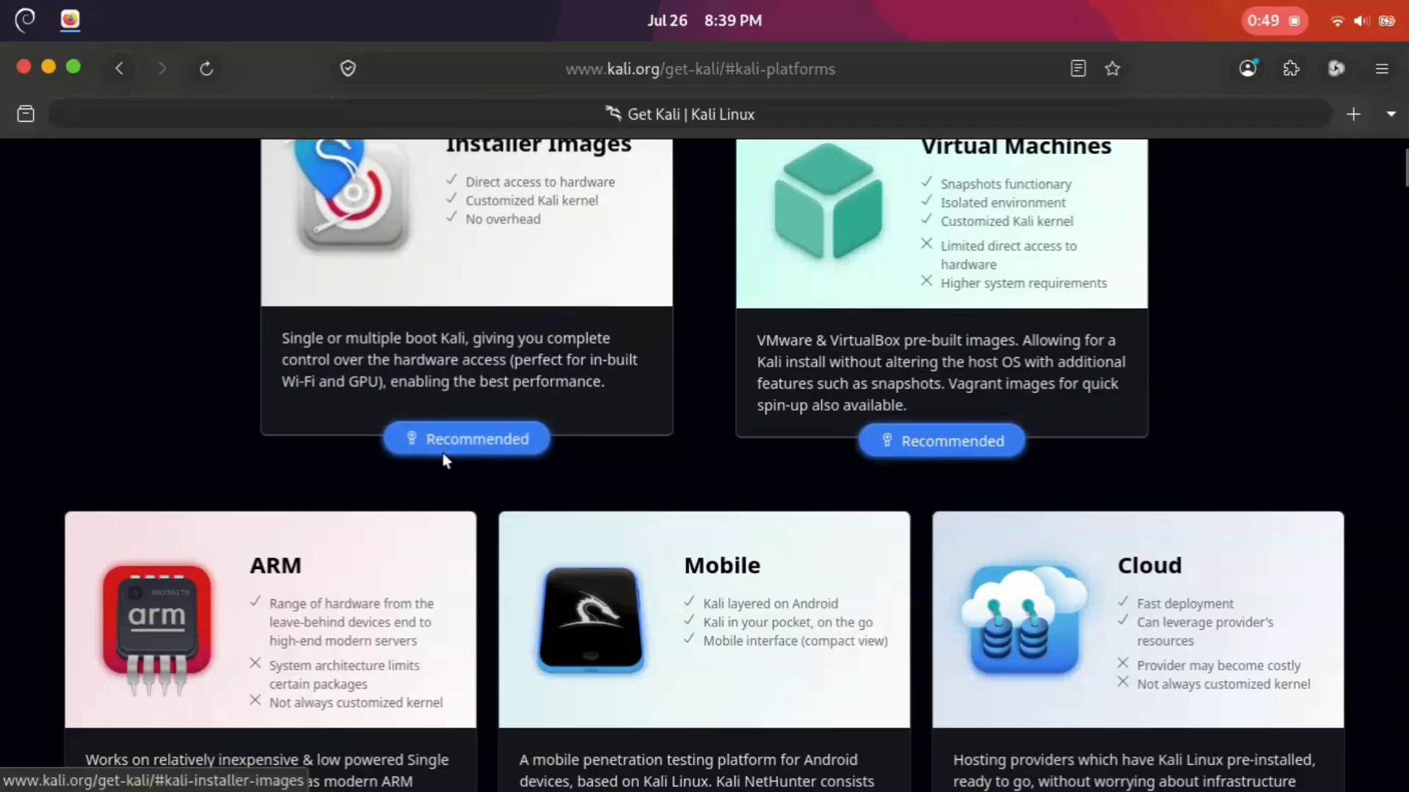
pyautogui.click(487, 423)
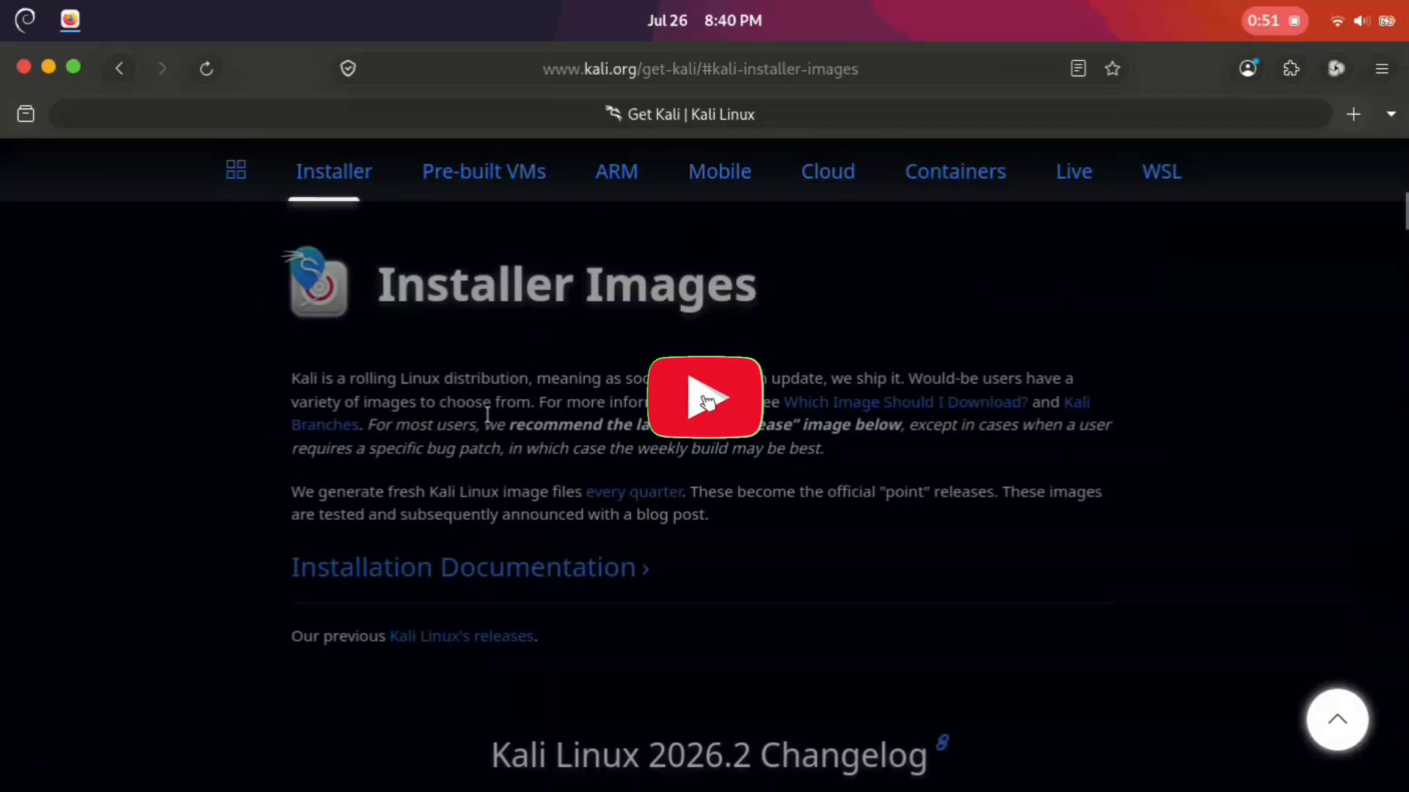
pyautogui.scroll(-5, 552, 460)
pyautogui.scroll(-3, 551, 459)
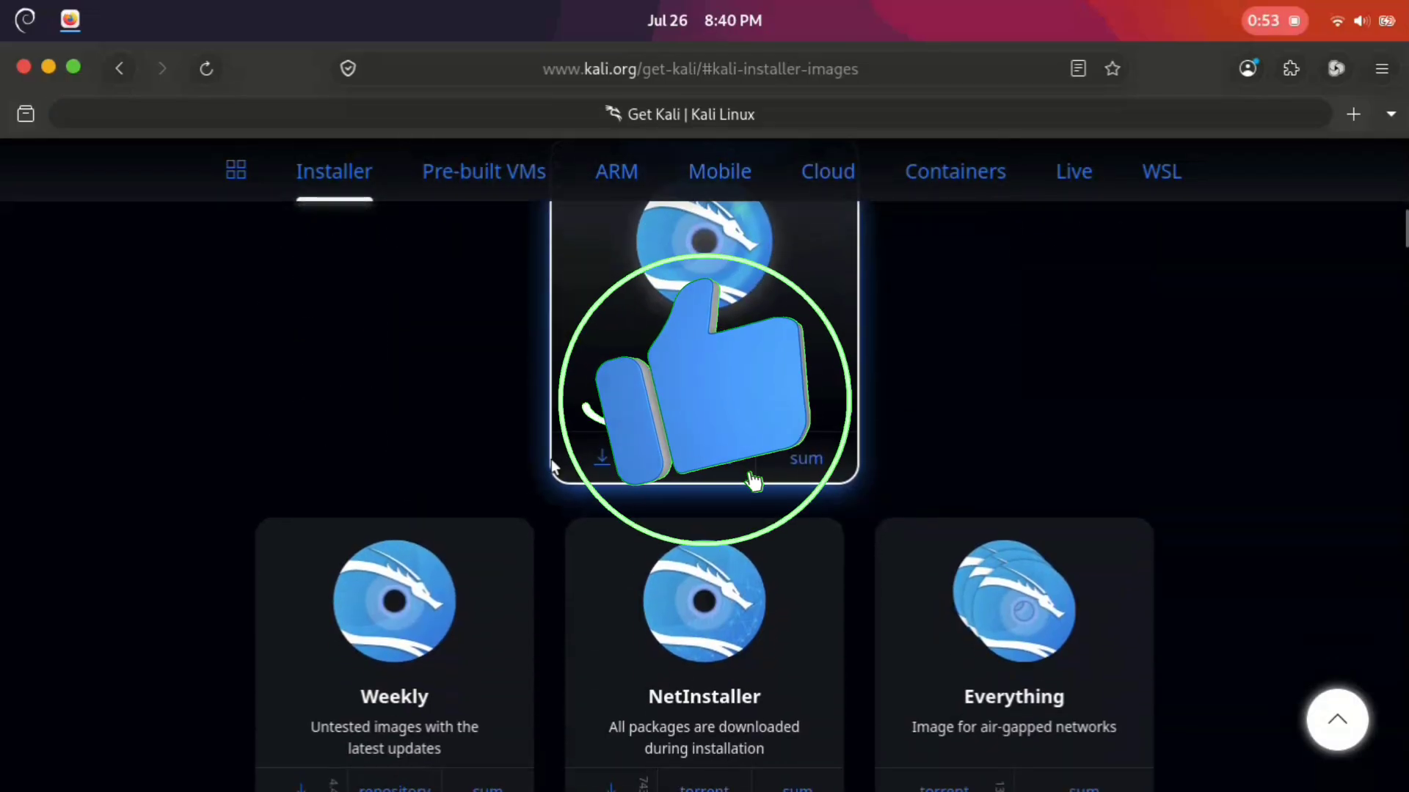
pyautogui.click(598, 465)
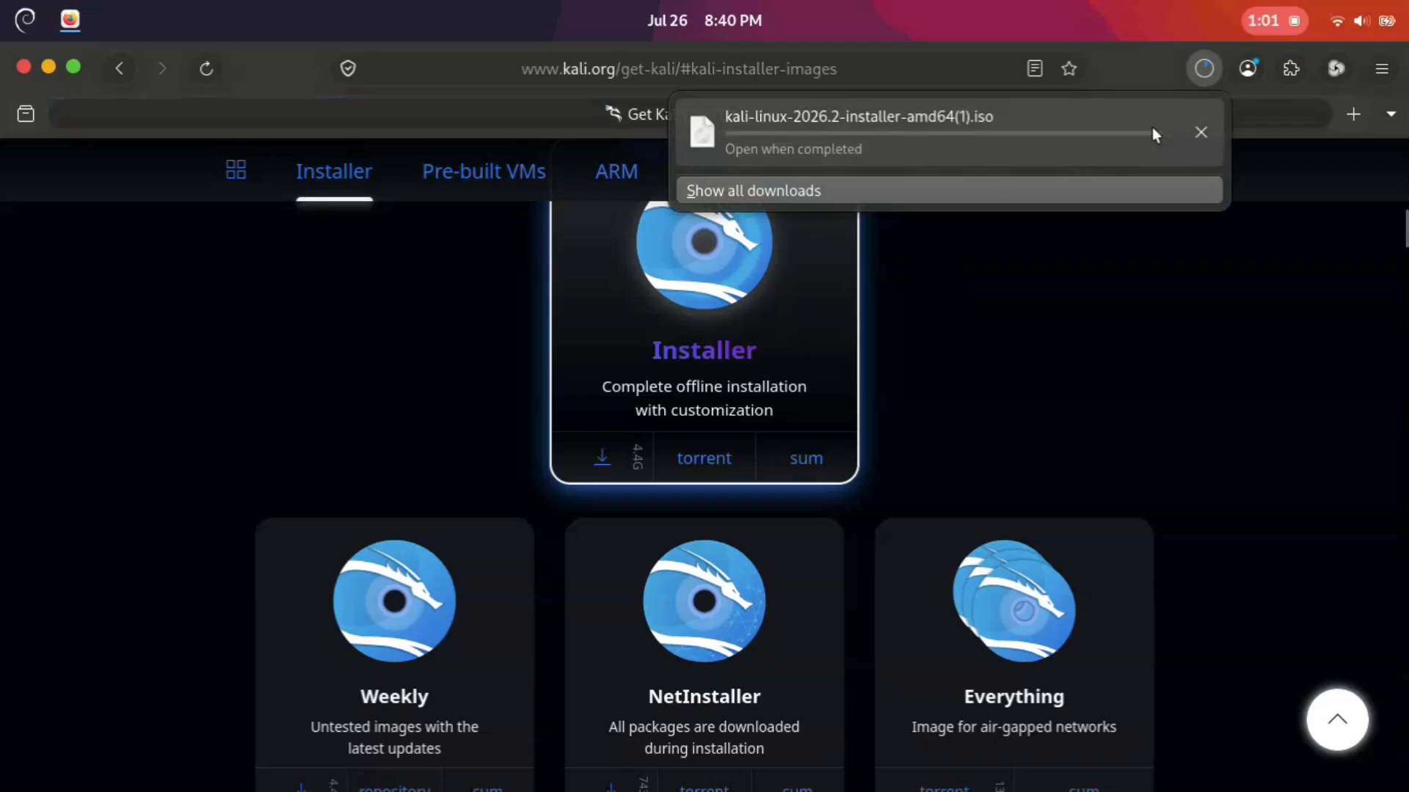
# Step: Cancel the running kali-linux-2026.2-installer-amd64(1).iso download in the full downloads list and close that list
pyautogui.click(802, 189)
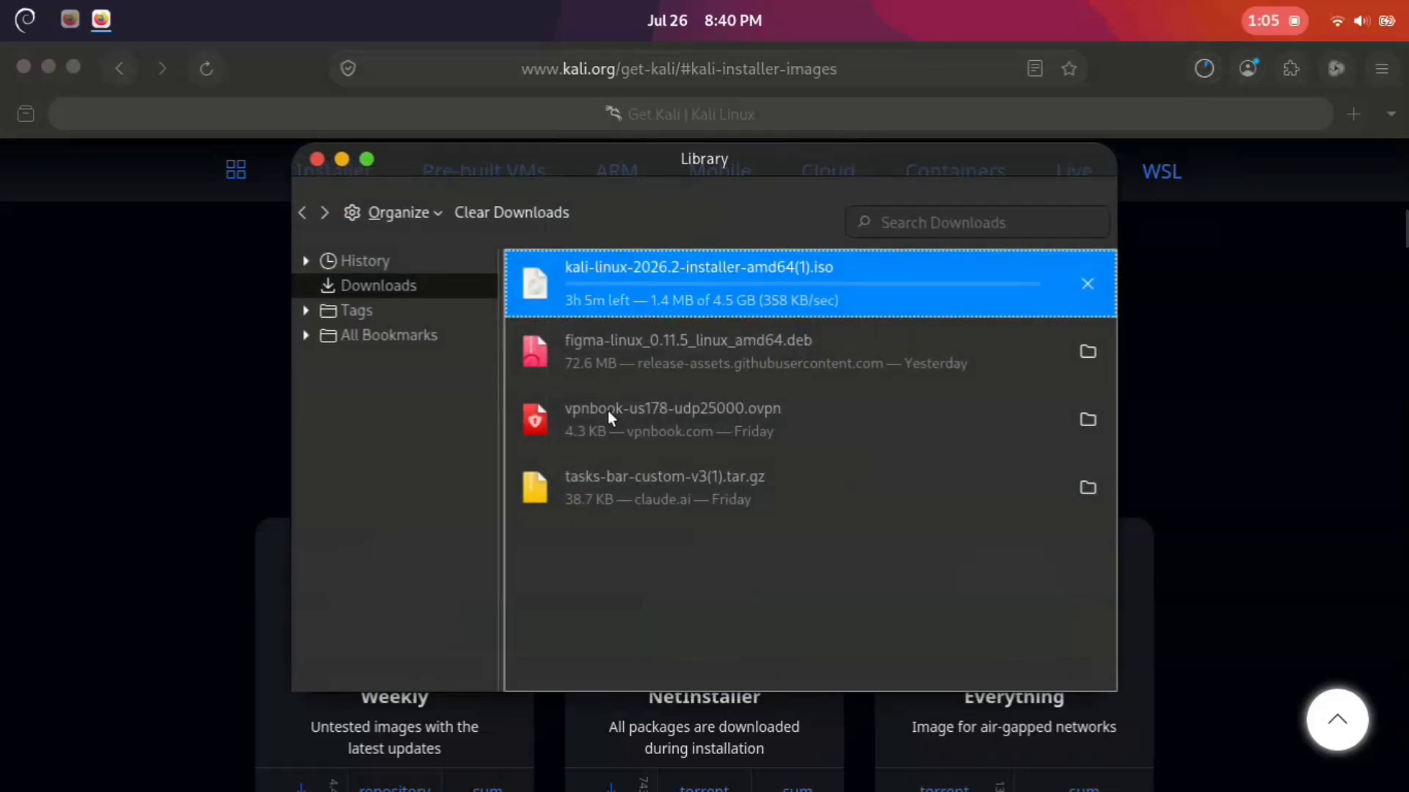
pyautogui.click(1082, 281)
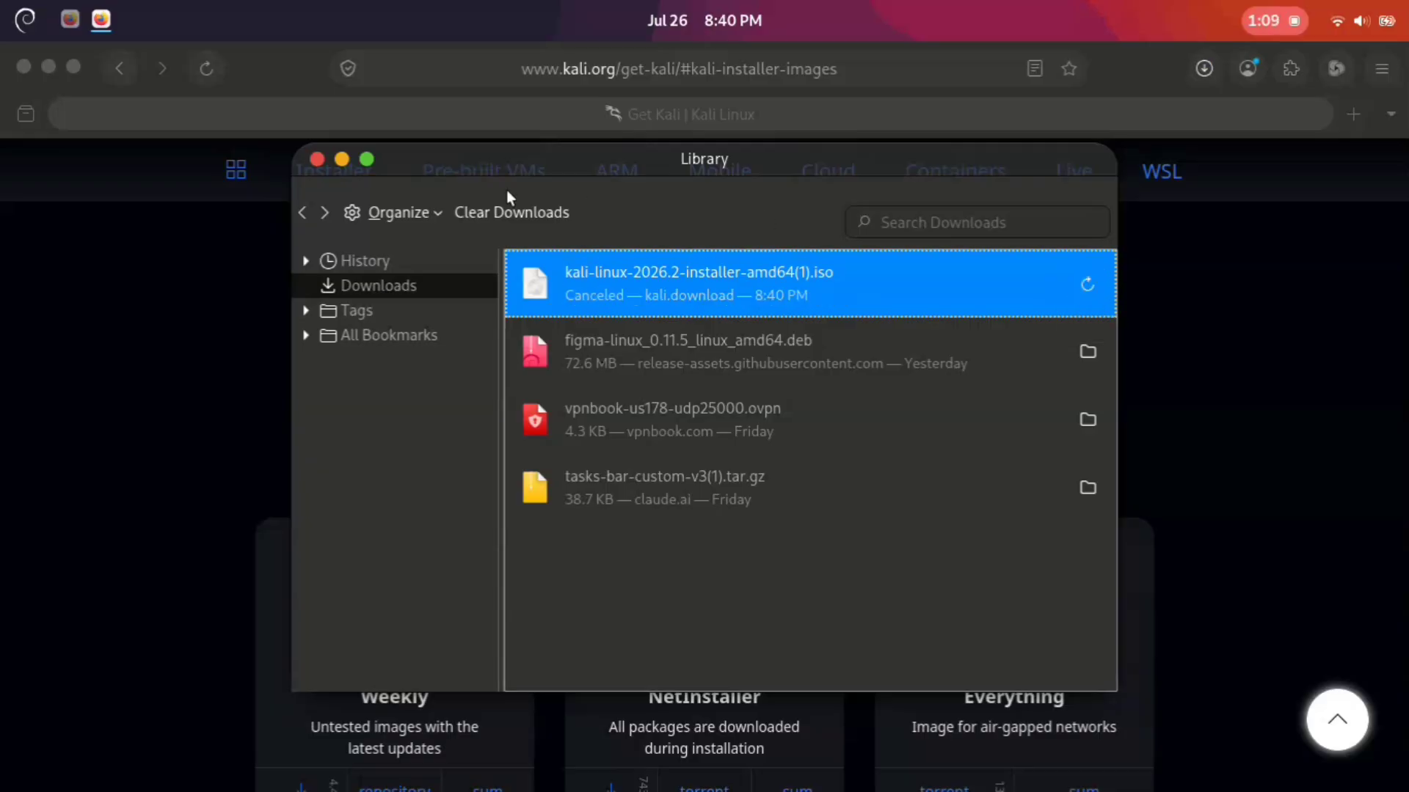
pyautogui.click(317, 159)
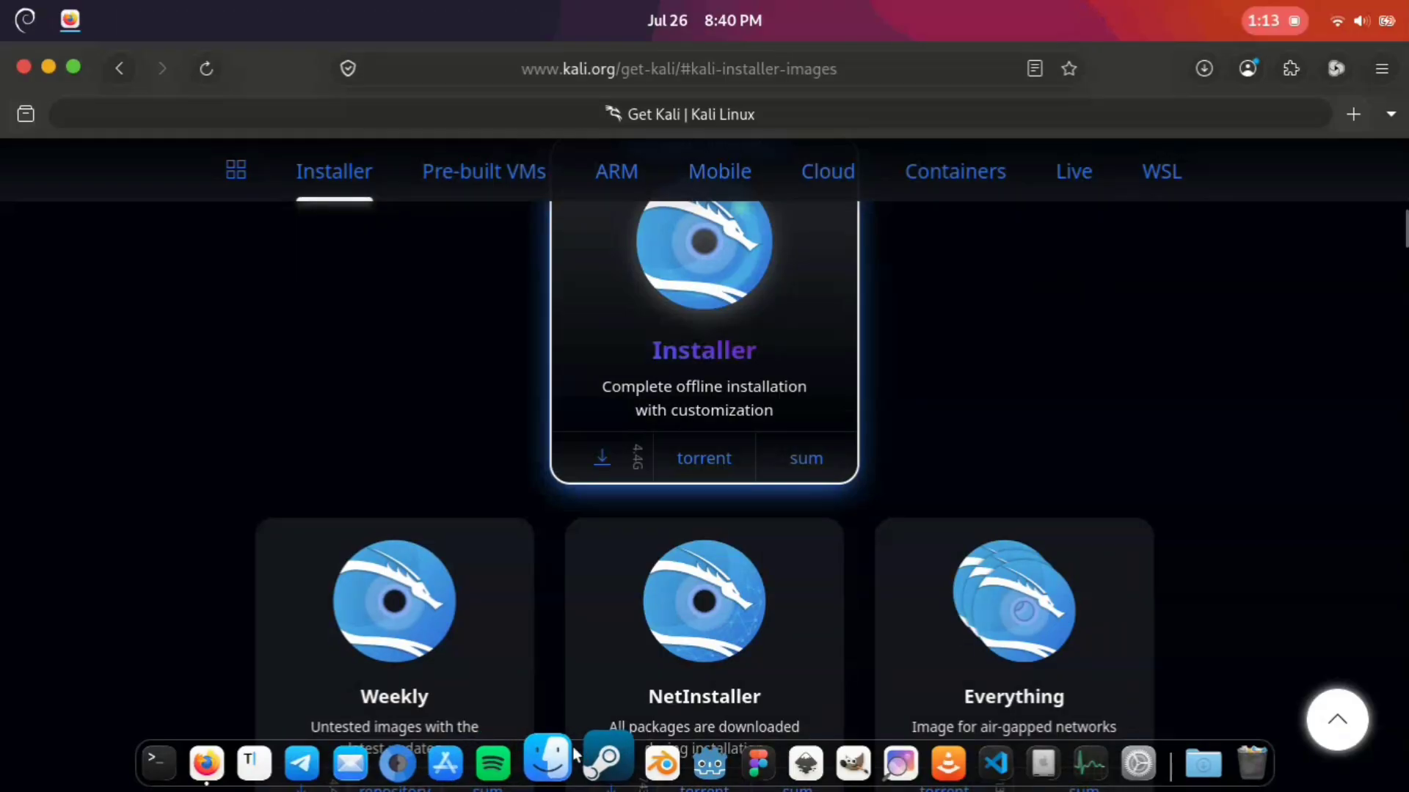
# Step: Switch to Files to check the Downloads folder for the Kali ISO, and minimise the file manager and browser windows
pyautogui.click(561, 763)
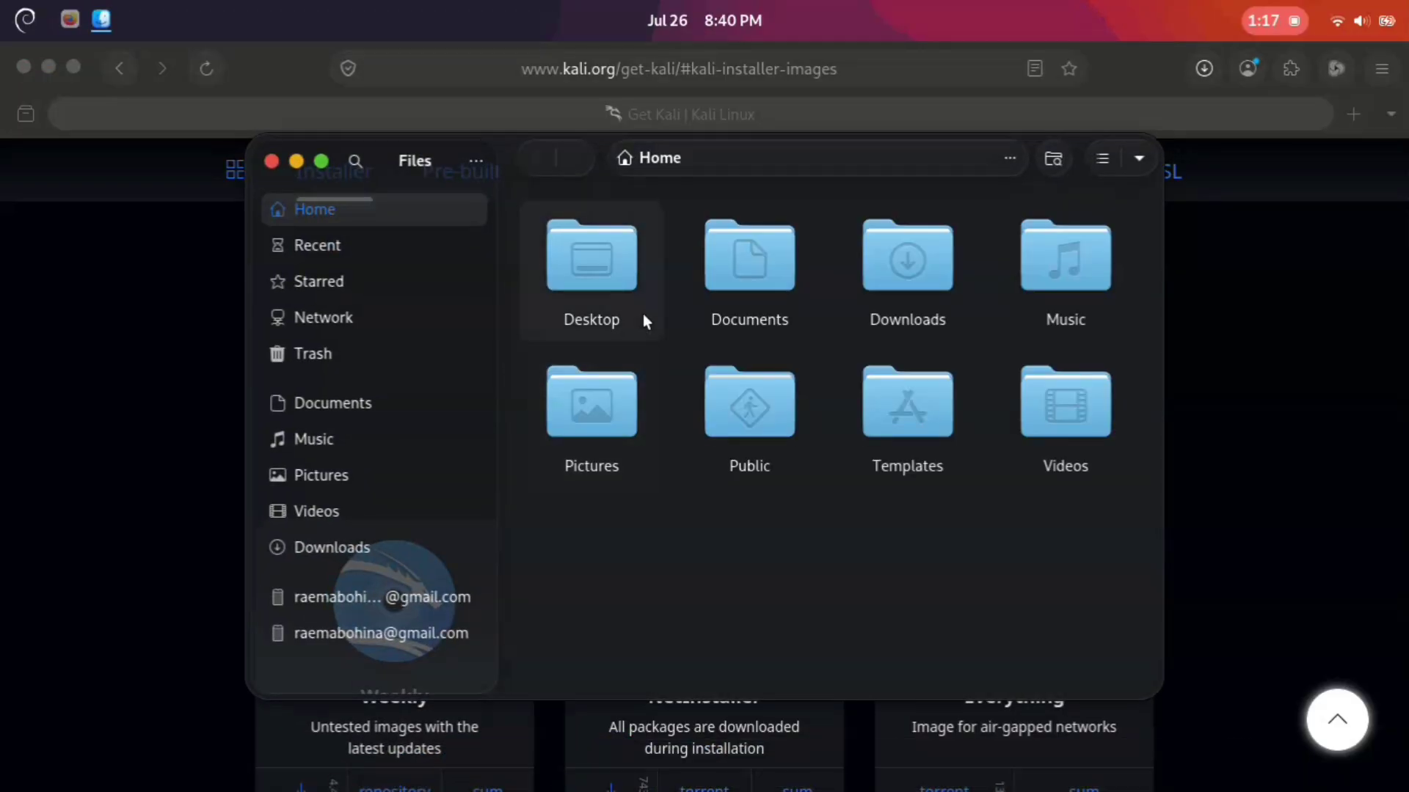
pyautogui.doubleClick(909, 264)
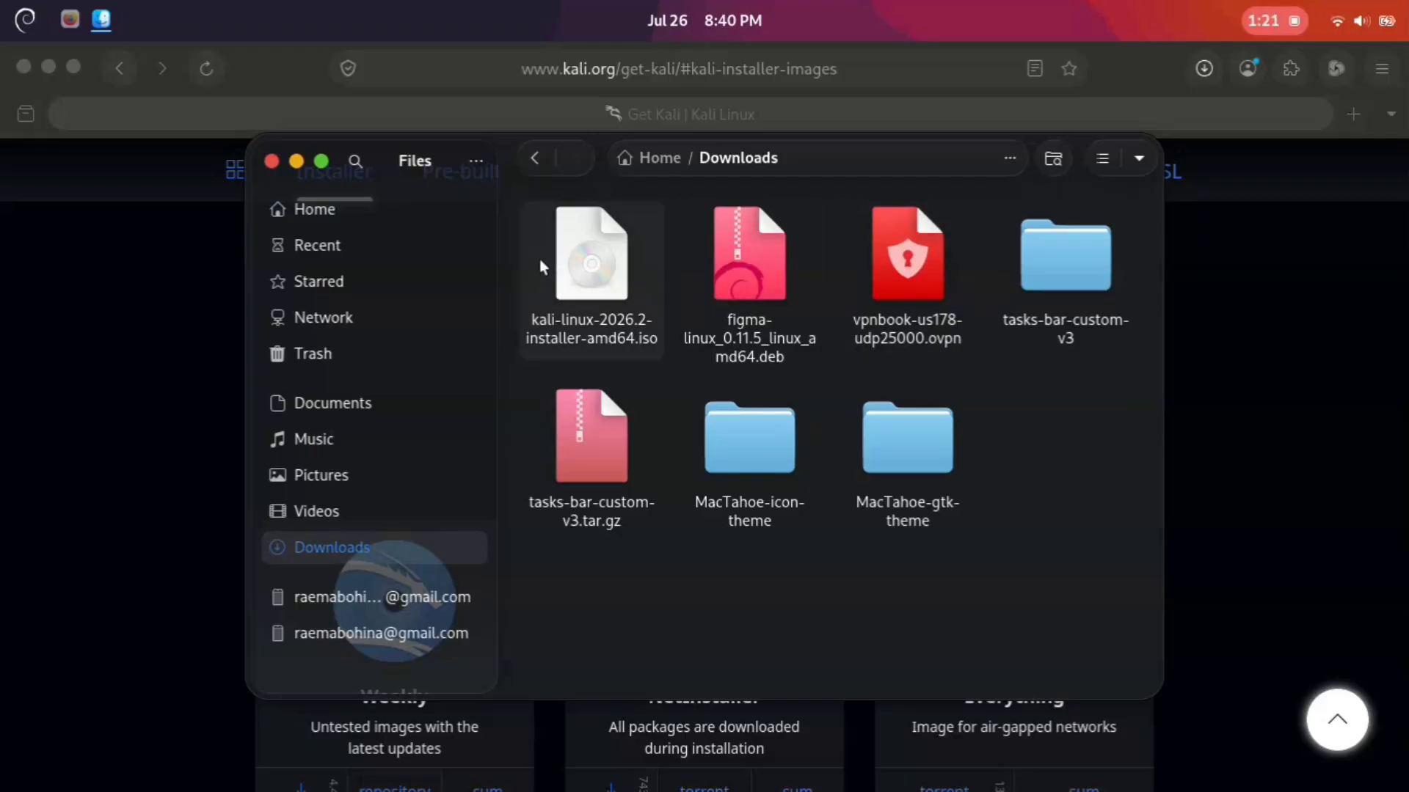
pyautogui.click(297, 161)
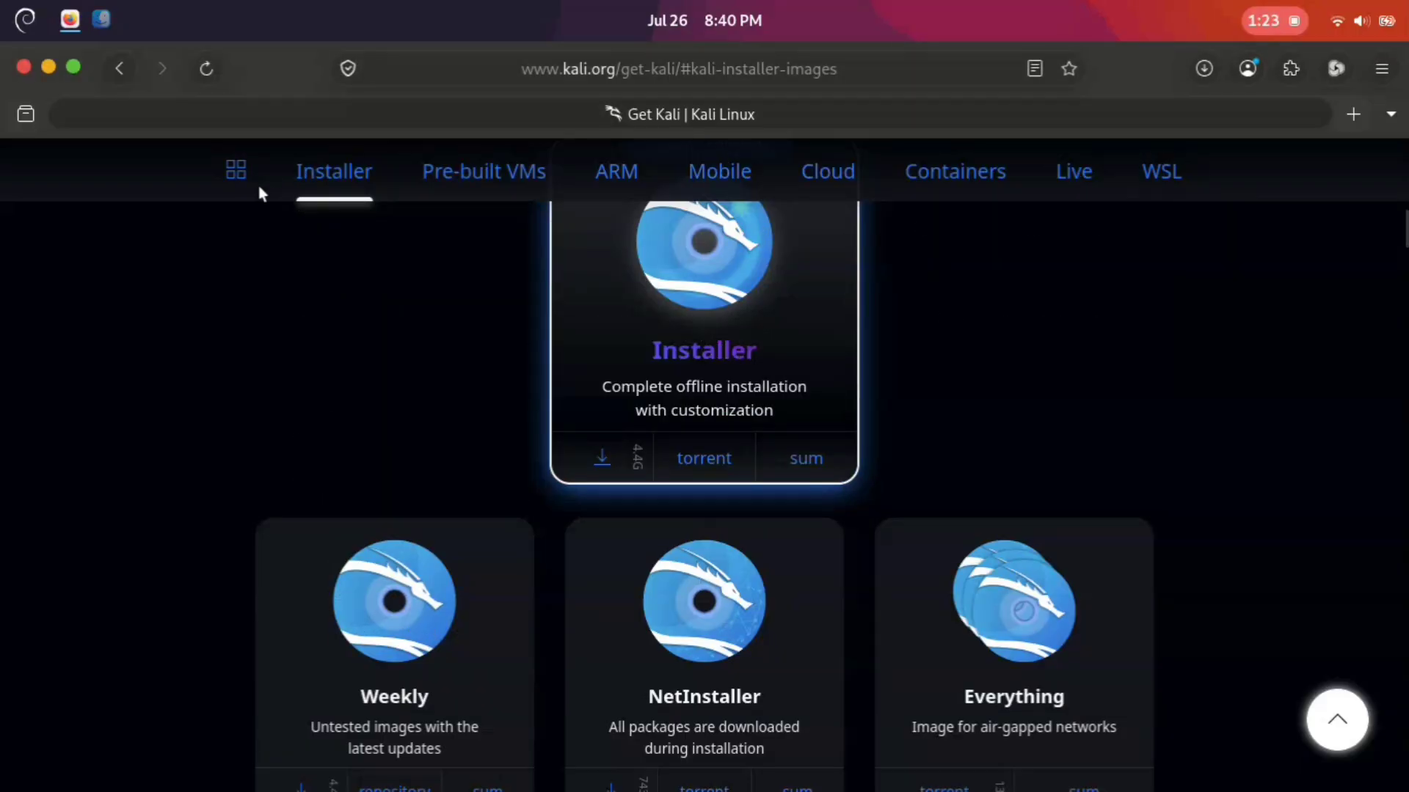
pyautogui.click(49, 67)
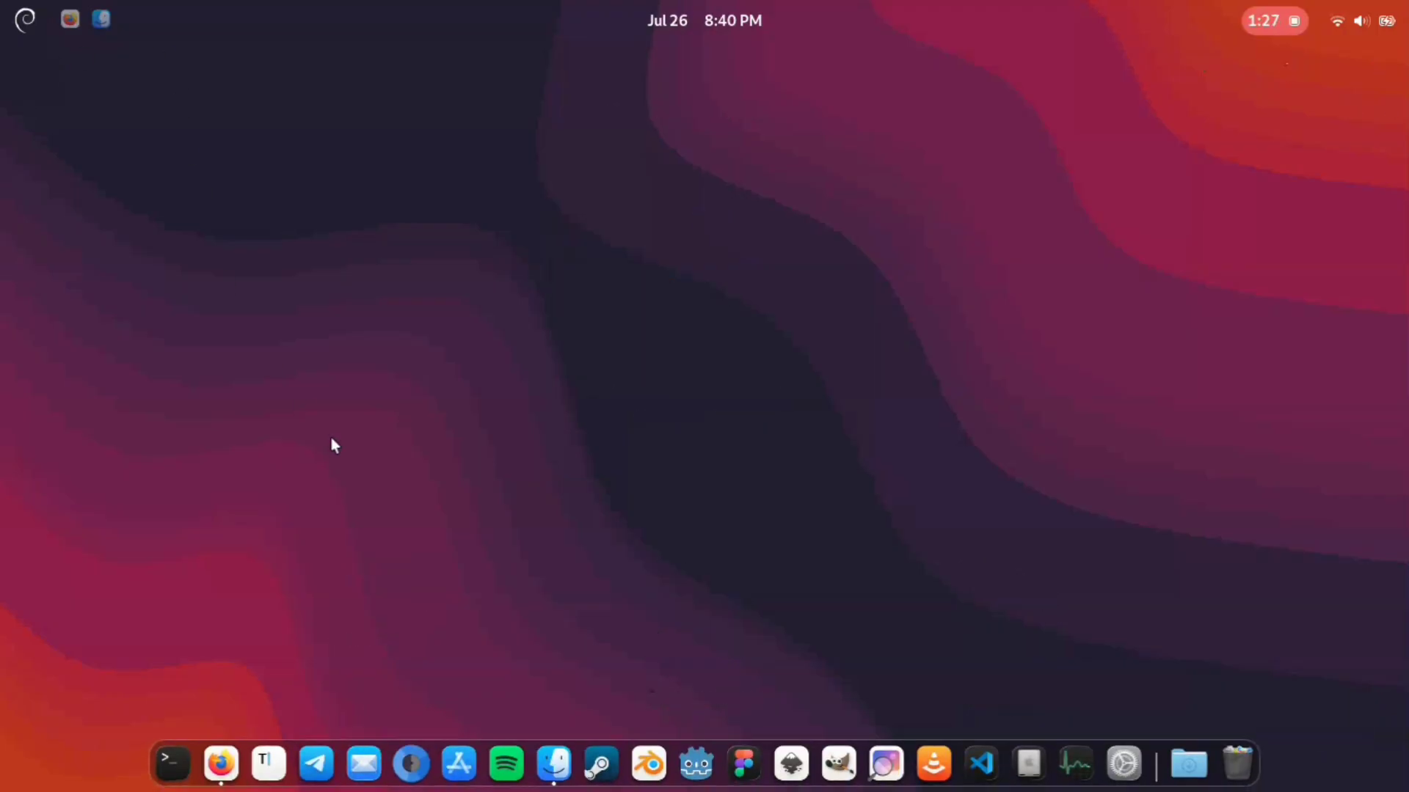
# Step: Switch to the software store, search for "impres" and open the details page of Impression
pyautogui.click(457, 760)
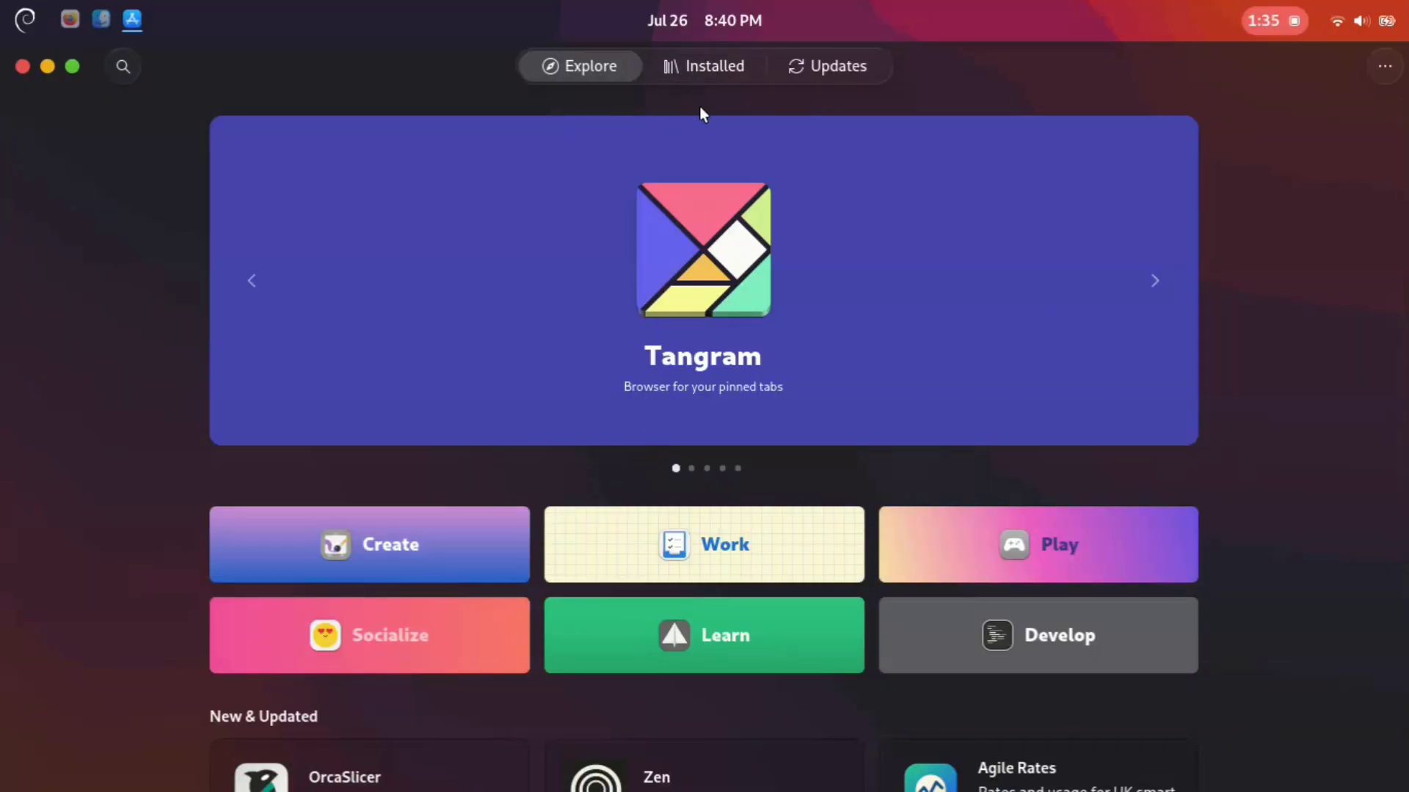
pyautogui.write('im')
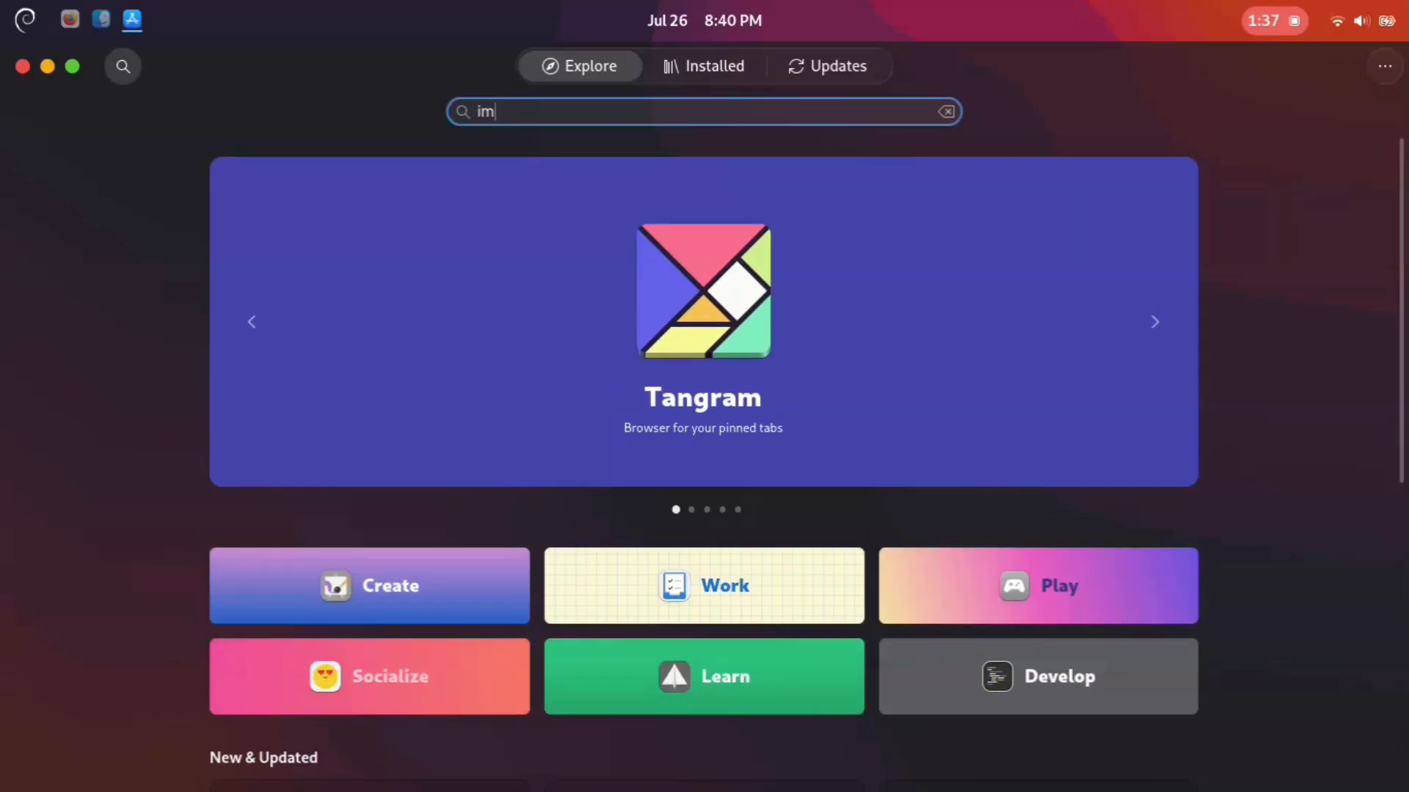
pyautogui.write('presion')
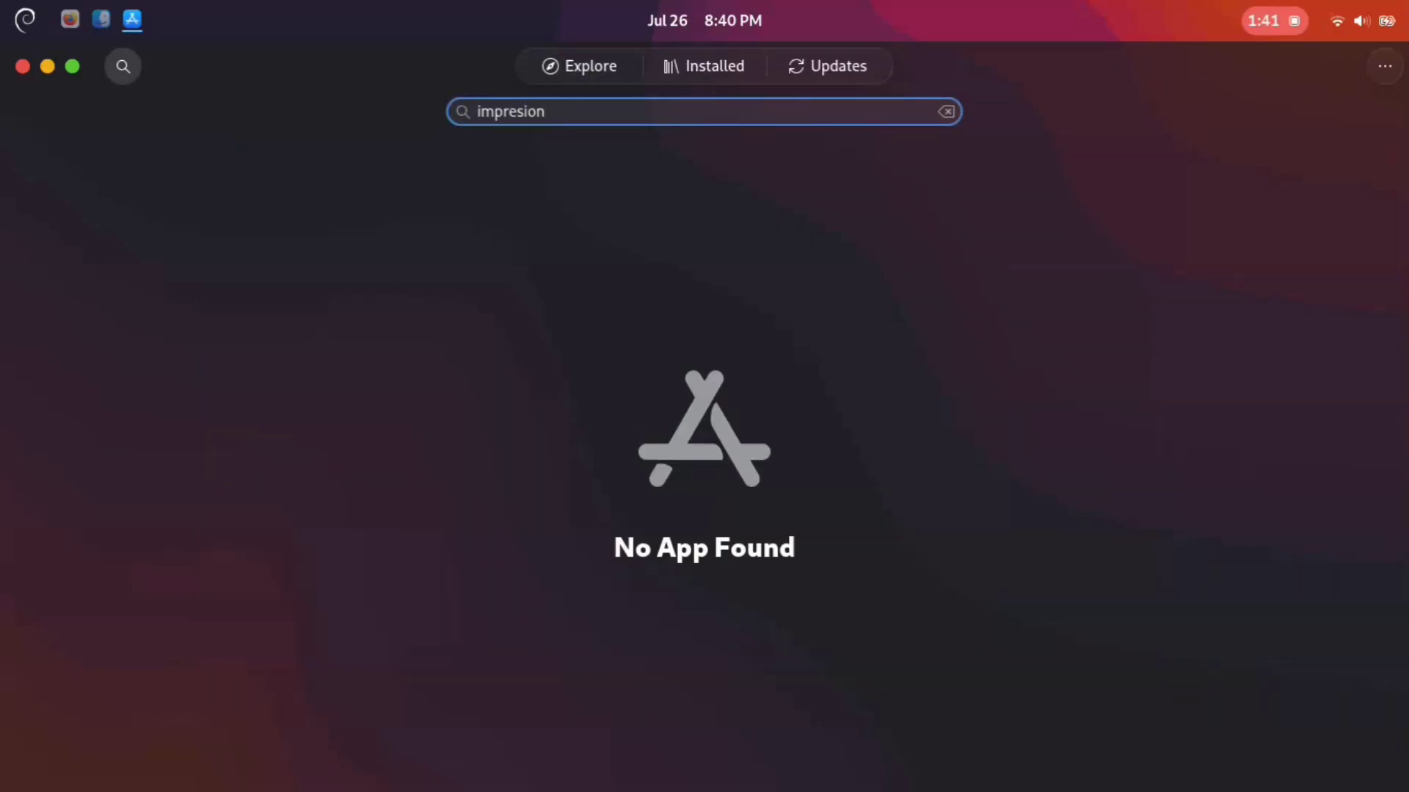
pyautogui.press('BackSpace')
pyautogui.press('BackSpace')
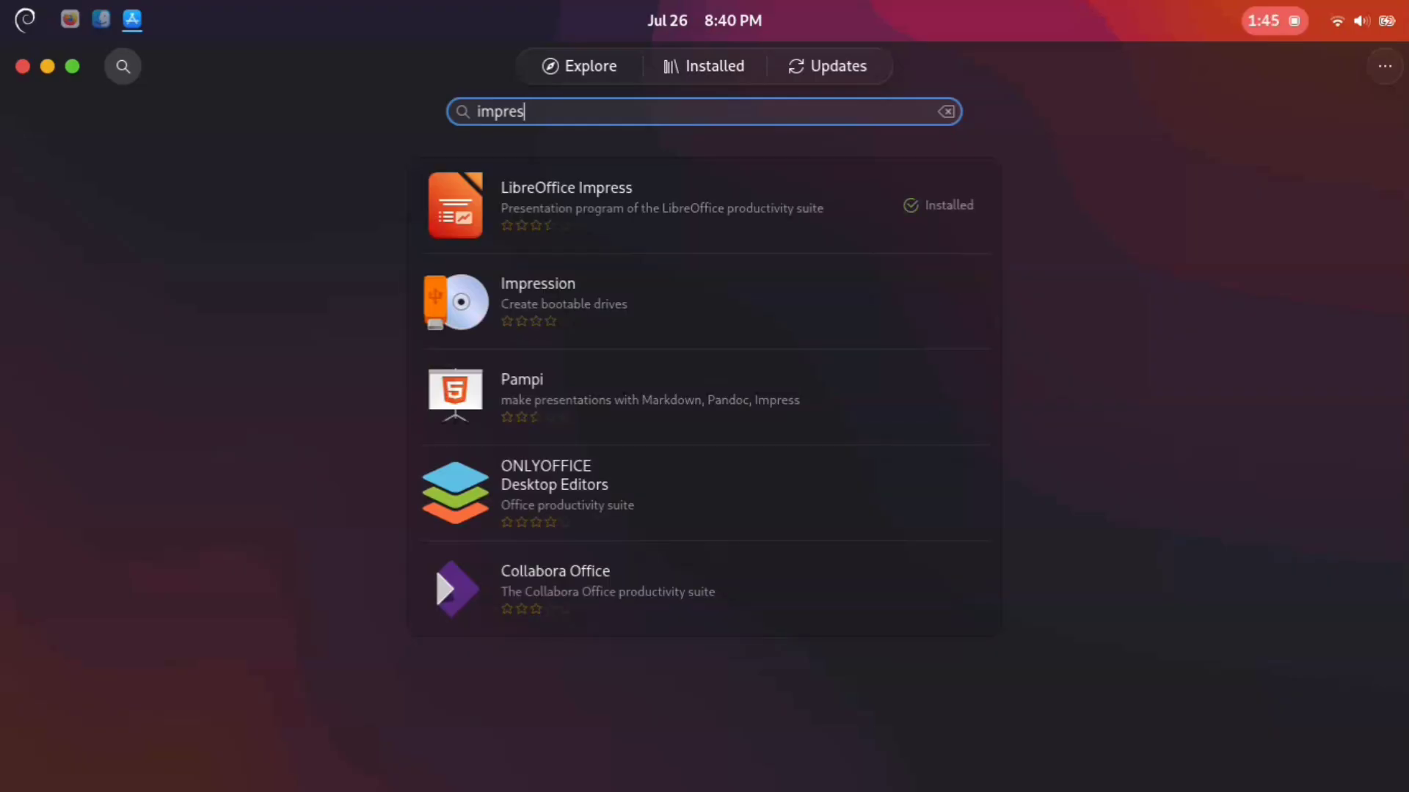
pyautogui.click(587, 309)
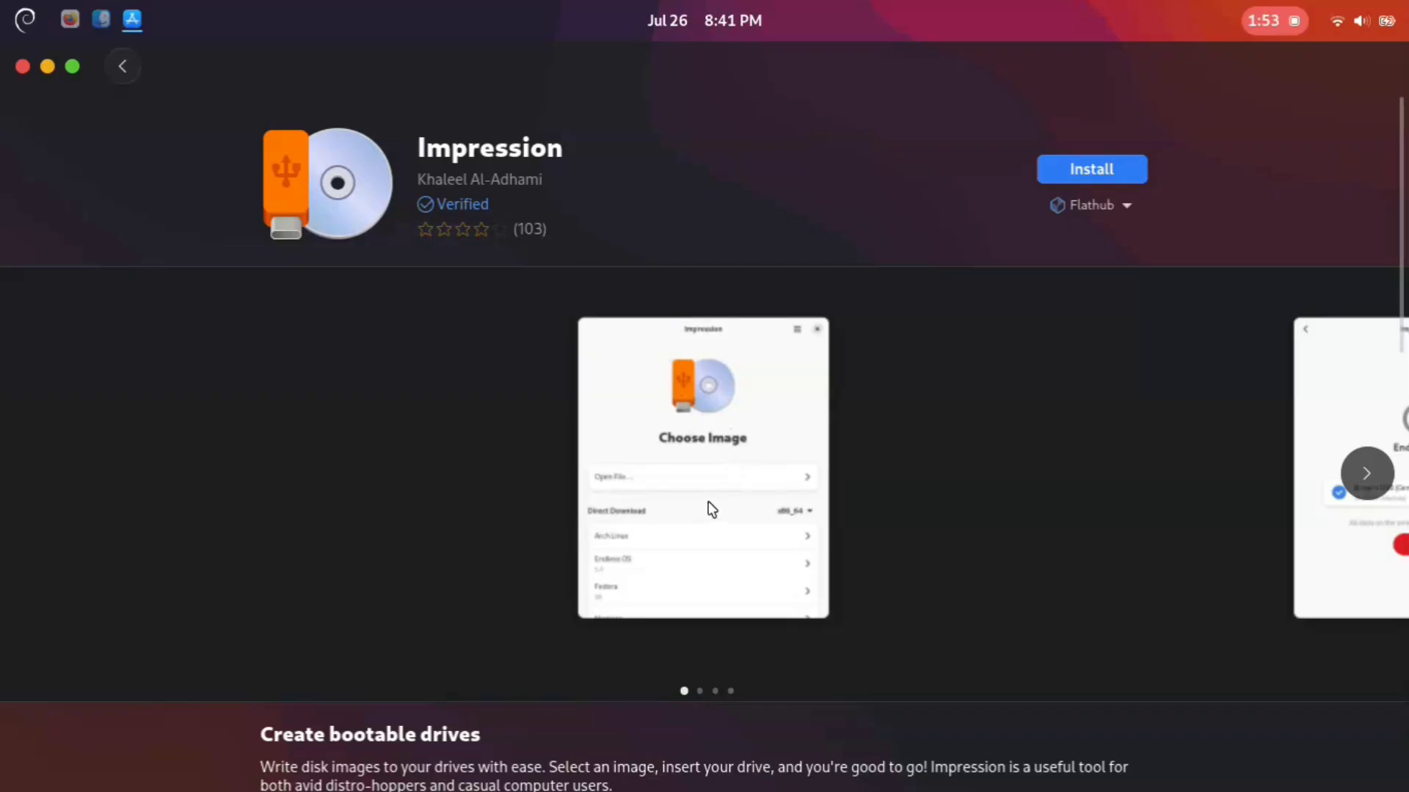
# Step: Look through Impression's screenshots and install the app from Flathub
pyautogui.click(1367, 474)
pyautogui.click(1367, 474)
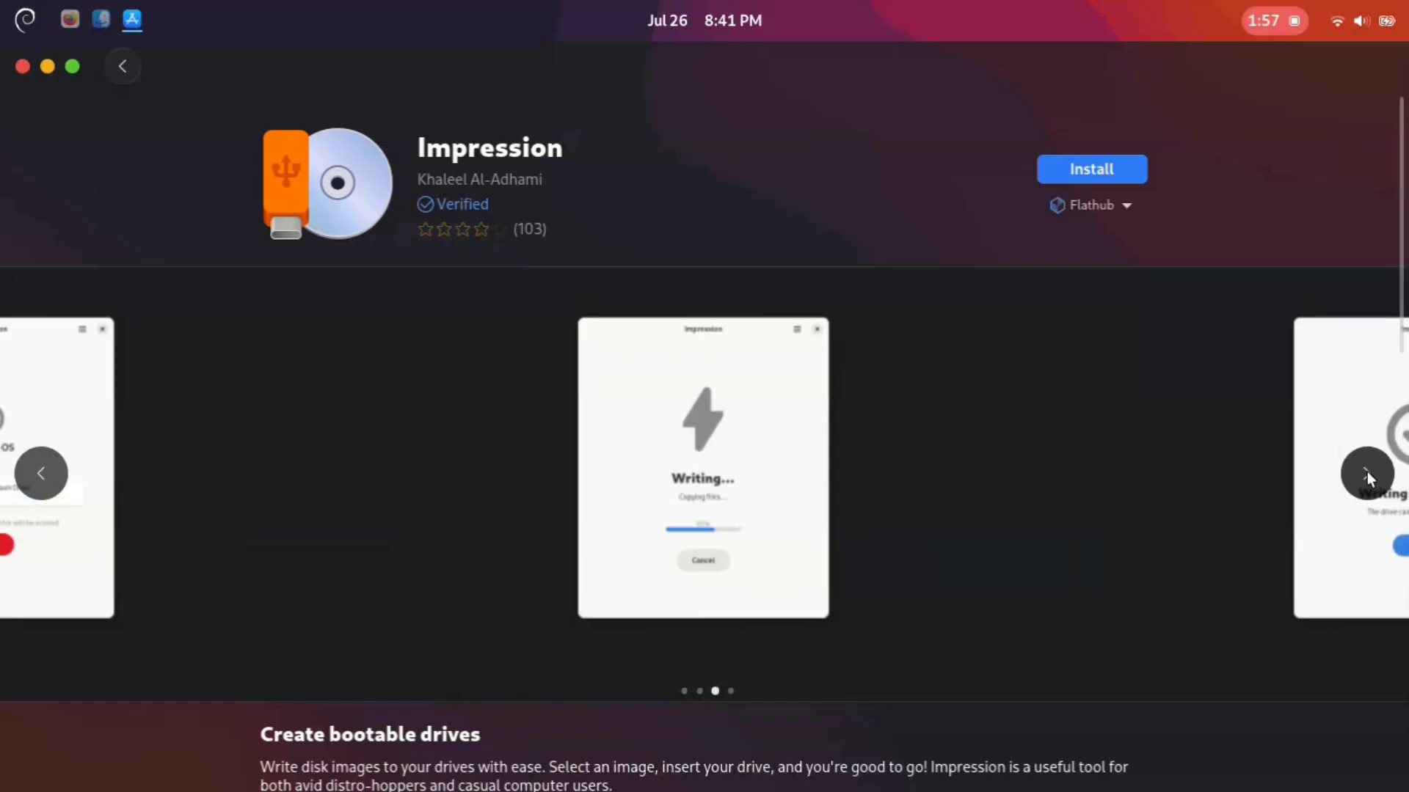
pyautogui.click(1367, 473)
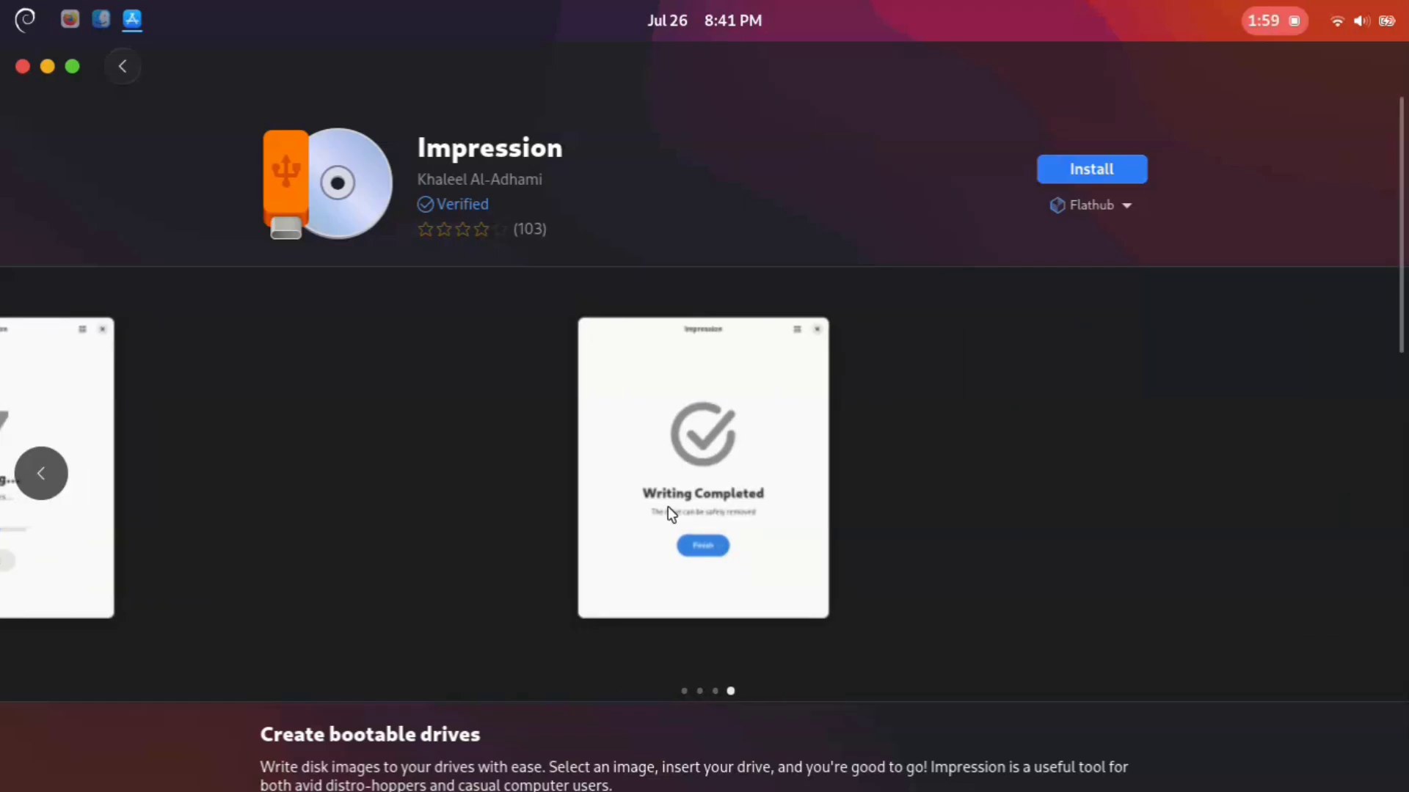
pyautogui.click(1051, 164)
# Step: Examine Impression's details page, including its version notes, project links and full list of user reviews
pyautogui.scroll(-5, 569, 410)
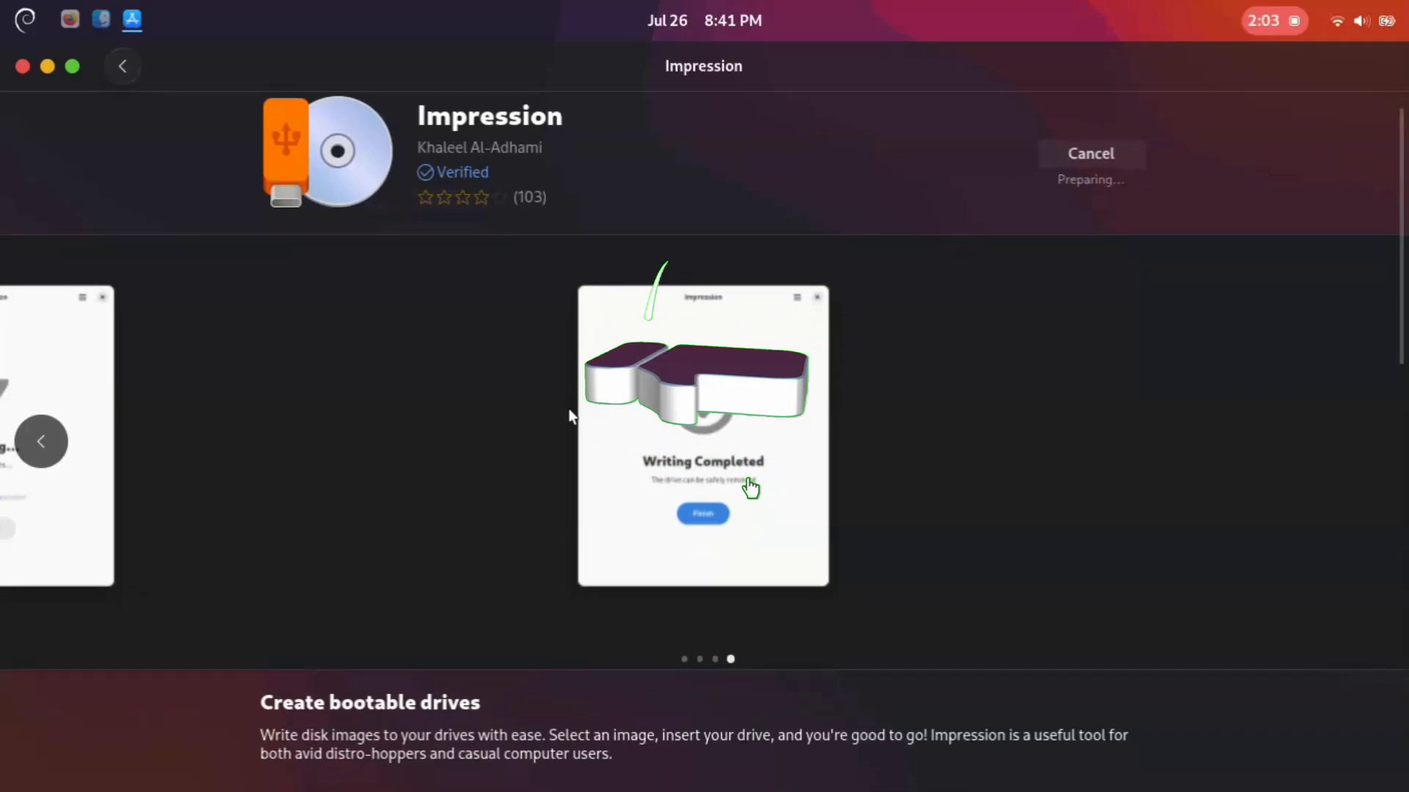
pyautogui.scroll(-10, 570, 410)
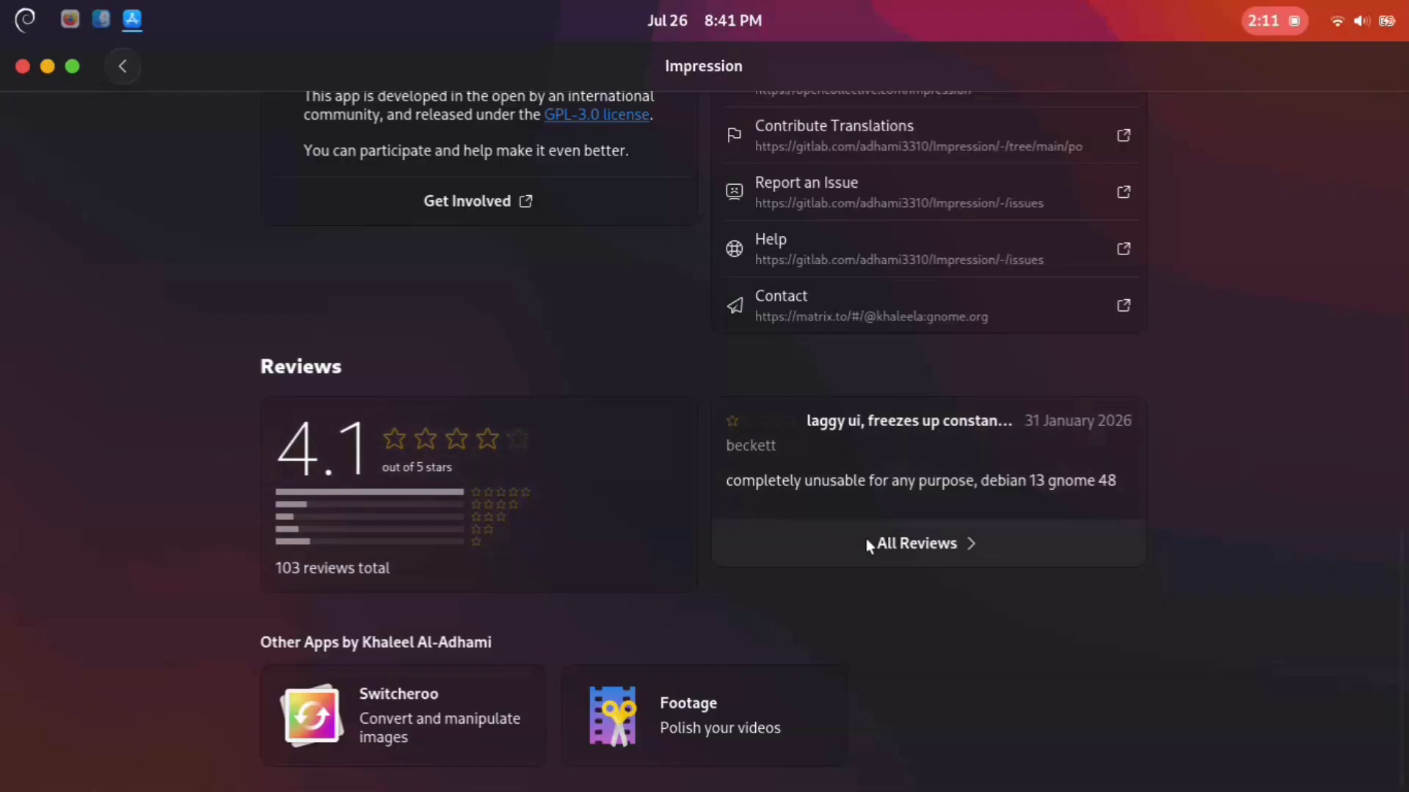
pyautogui.click(866, 541)
pyautogui.scroll(-3, 738, 503)
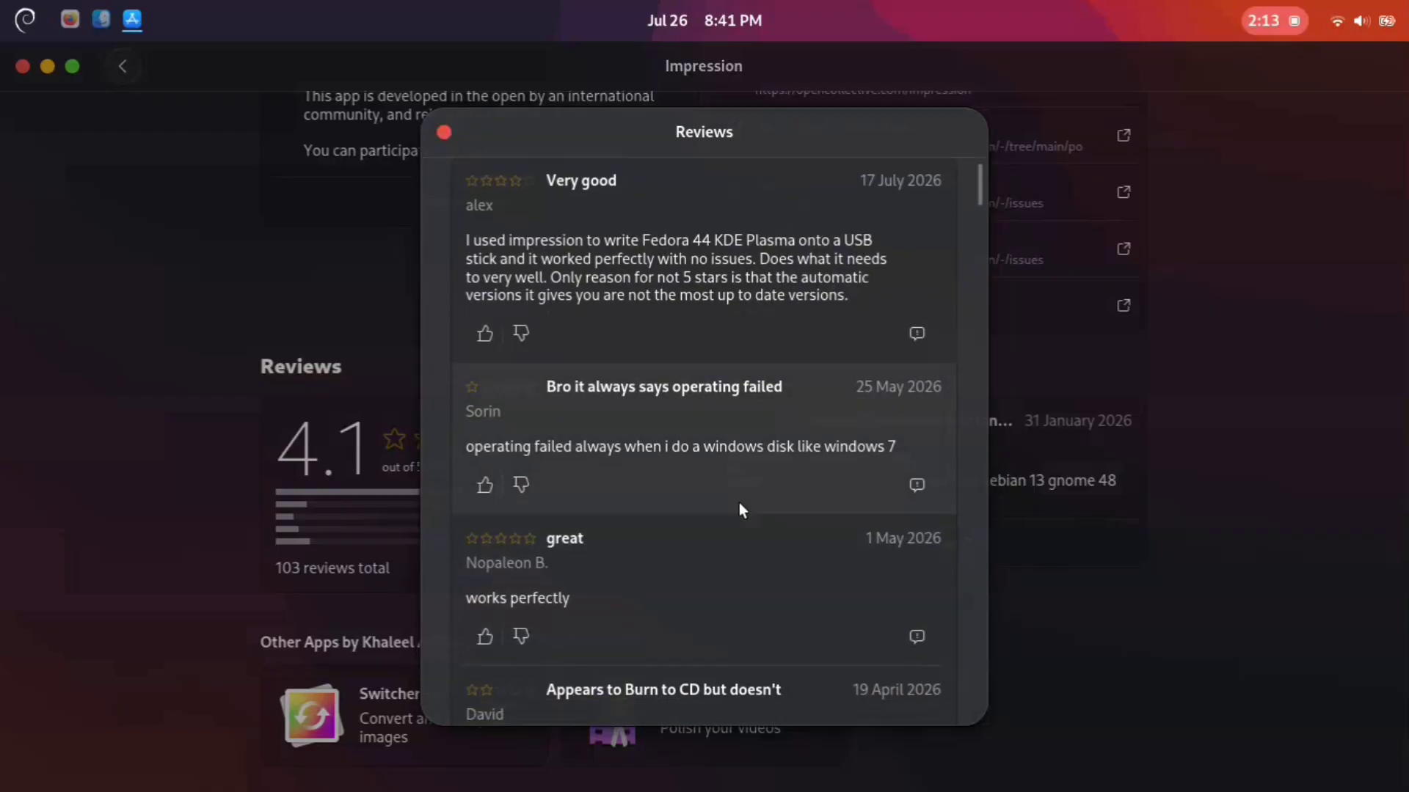
pyautogui.scroll(-10, 738, 504)
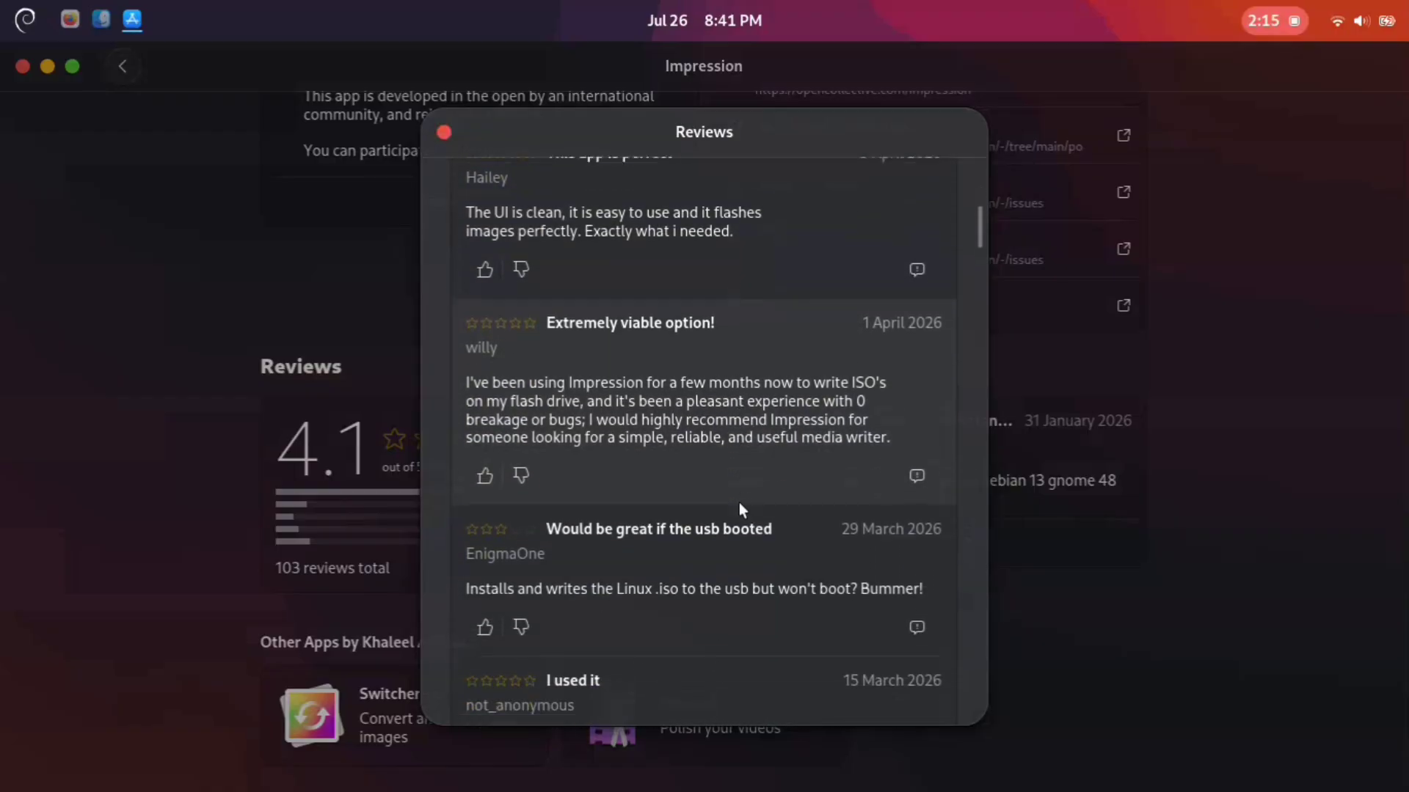
pyautogui.scroll(-15, 739, 503)
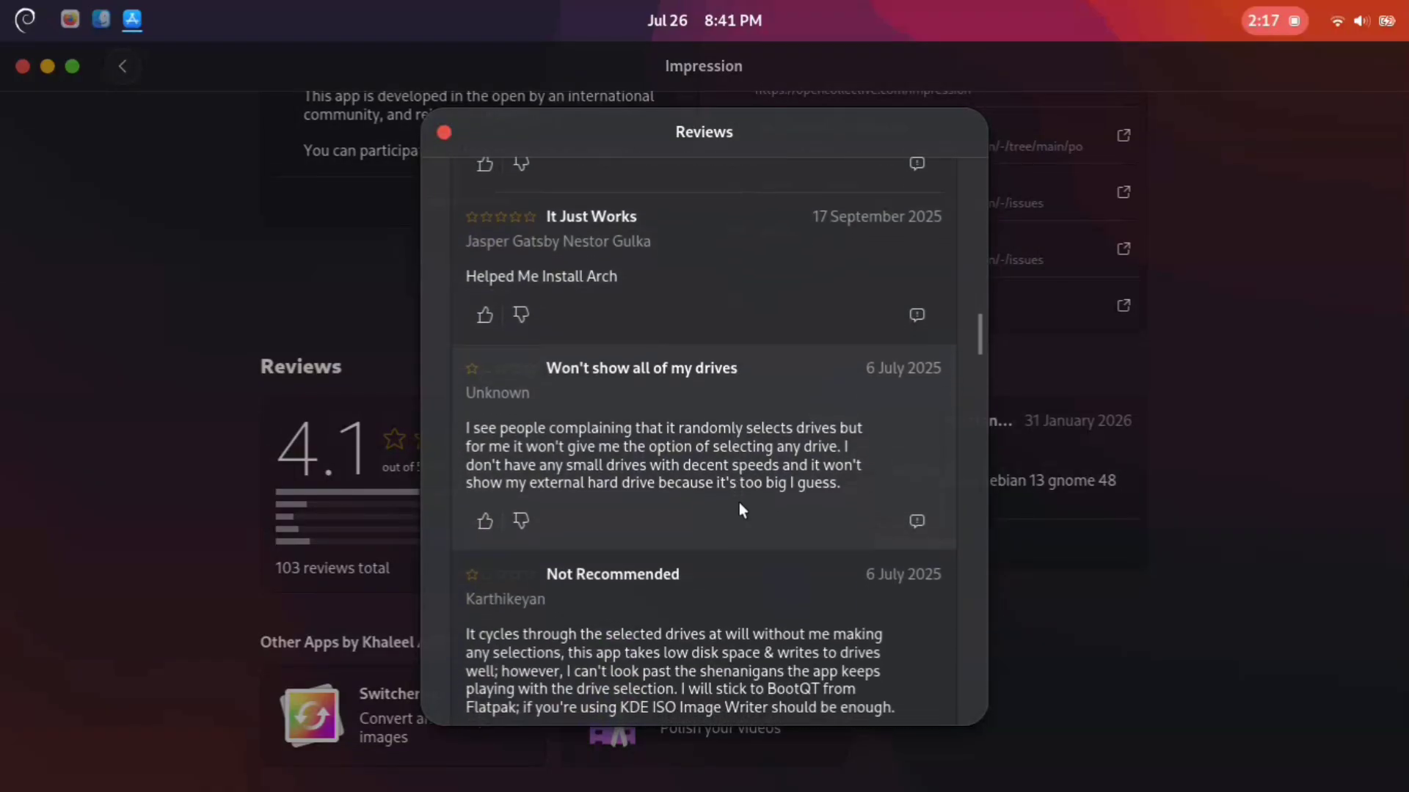
pyautogui.click(444, 132)
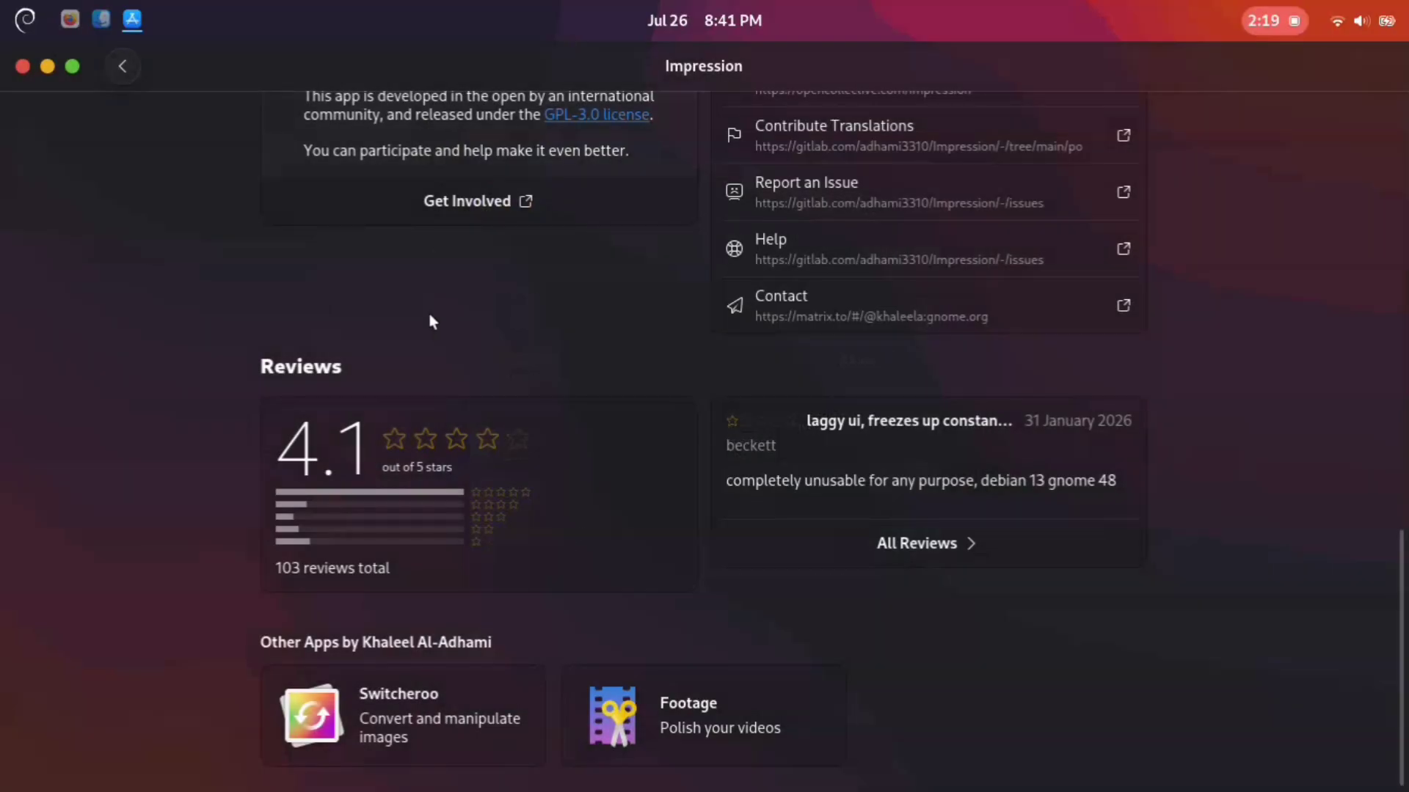
pyautogui.scroll(5, 505, 406)
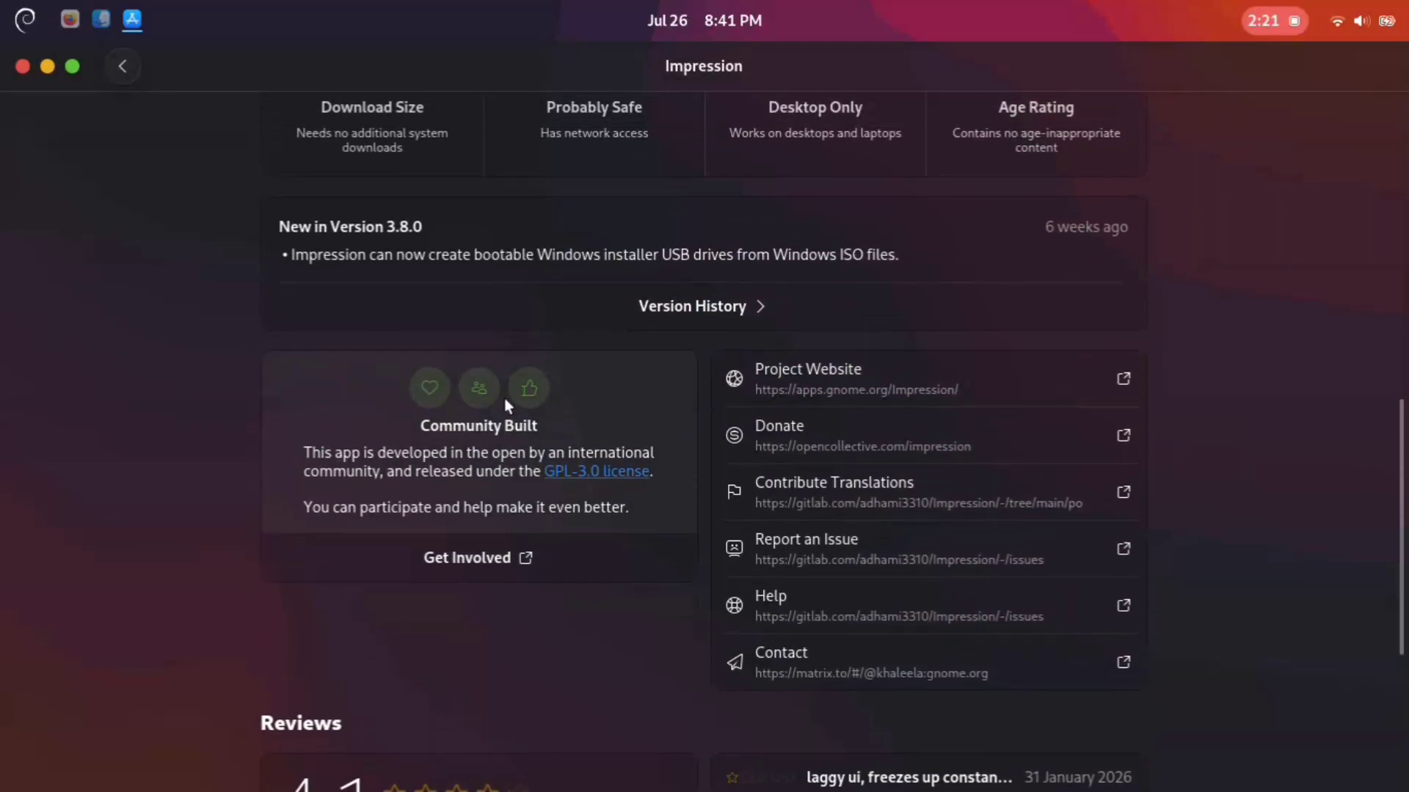
pyautogui.scroll(-5, 505, 406)
pyautogui.scroll(-1, 504, 402)
pyautogui.scroll(10, 505, 400)
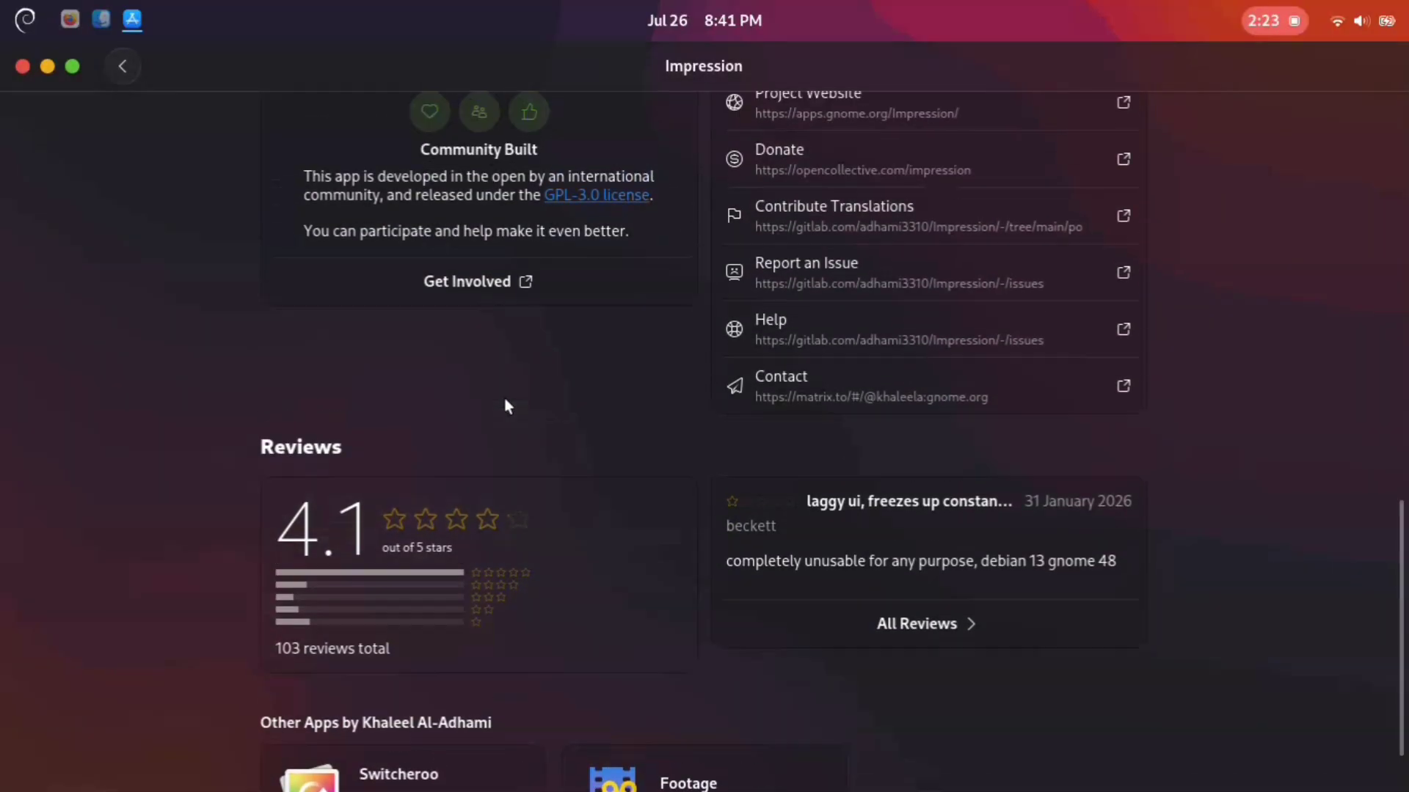
pyautogui.scroll(8, 505, 398)
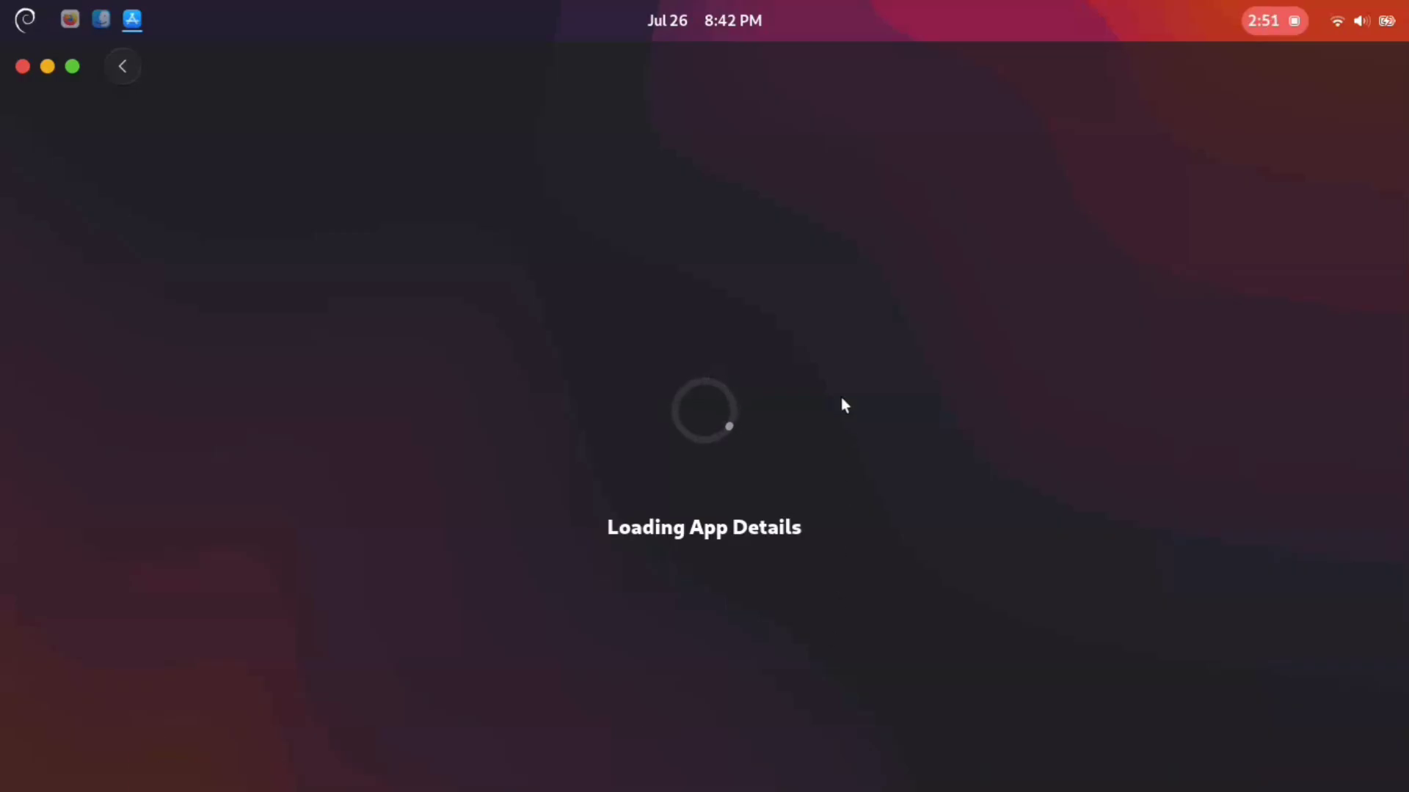
# Step: Restore the software store window from full-screen size to a smaller floating window
pyautogui.click(73, 71)
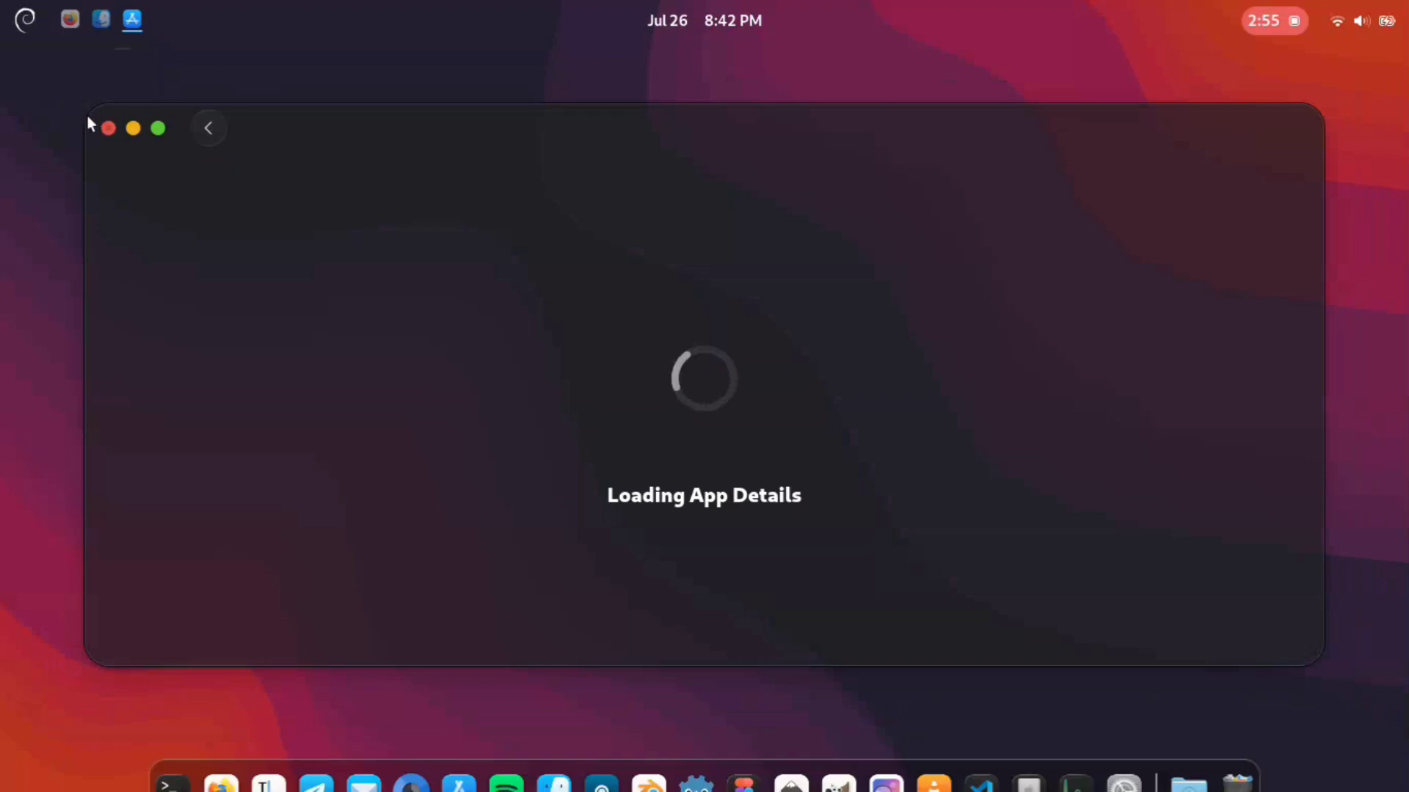
# Step: Shrink the software store window, reposition it near the centre of the desktop and minimize it
pyautogui.moveTo(91, 110); pyautogui.dragTo(565, 73)
pyautogui.moveTo(742, 86); pyautogui.dragTo(497, 81)
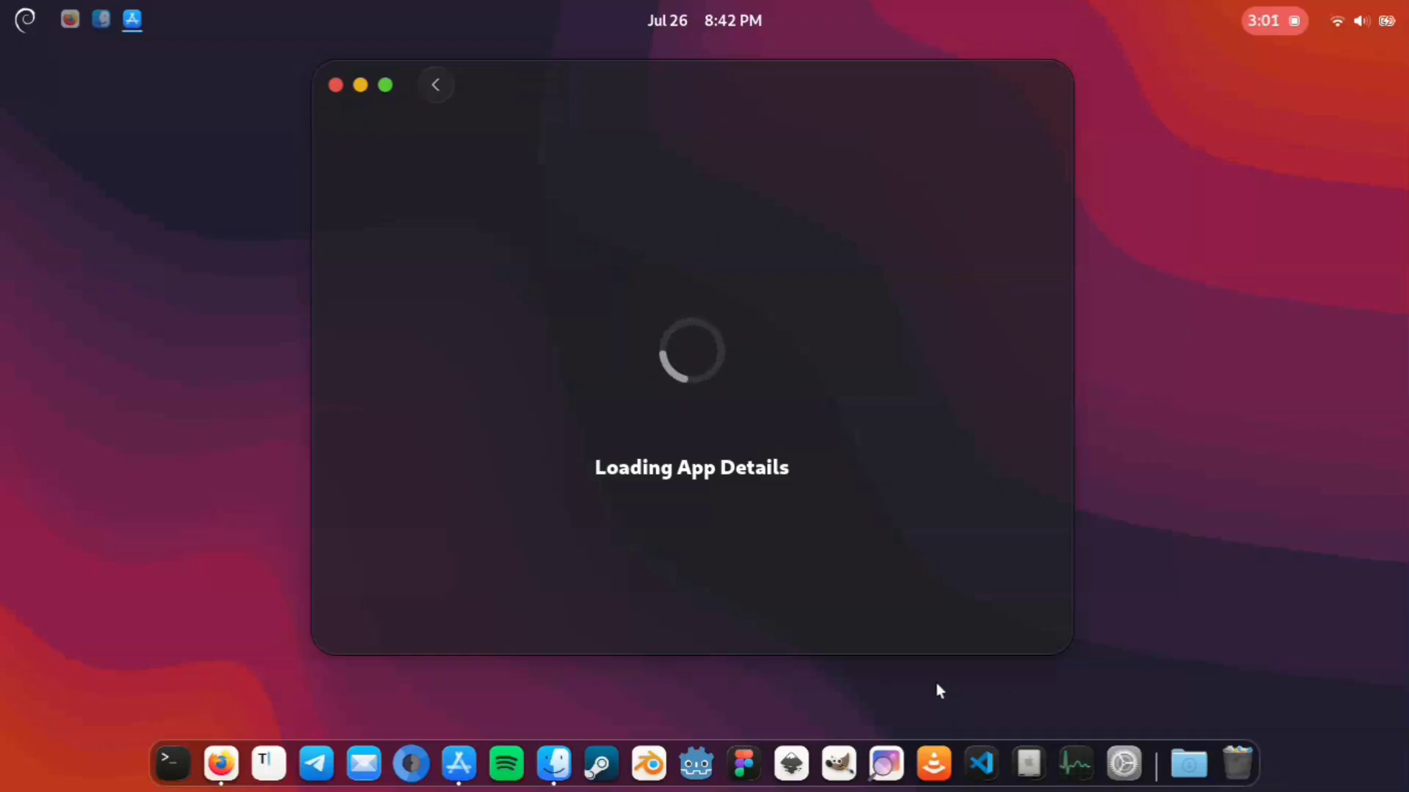
pyautogui.click(360, 87)
# Step: Open the app grid from the system menu and launch Impression
pyautogui.click(22, 22)
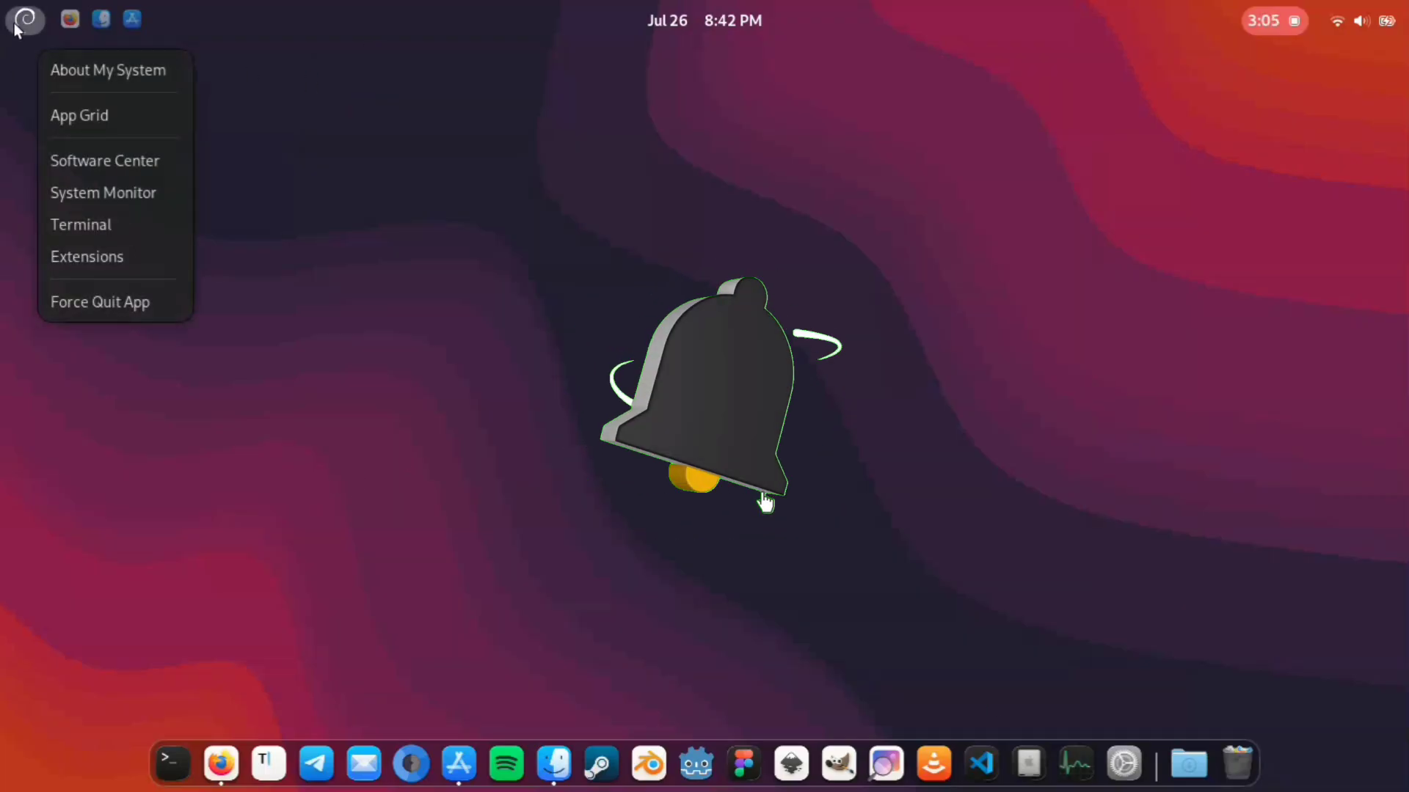
pyautogui.click(60, 113)
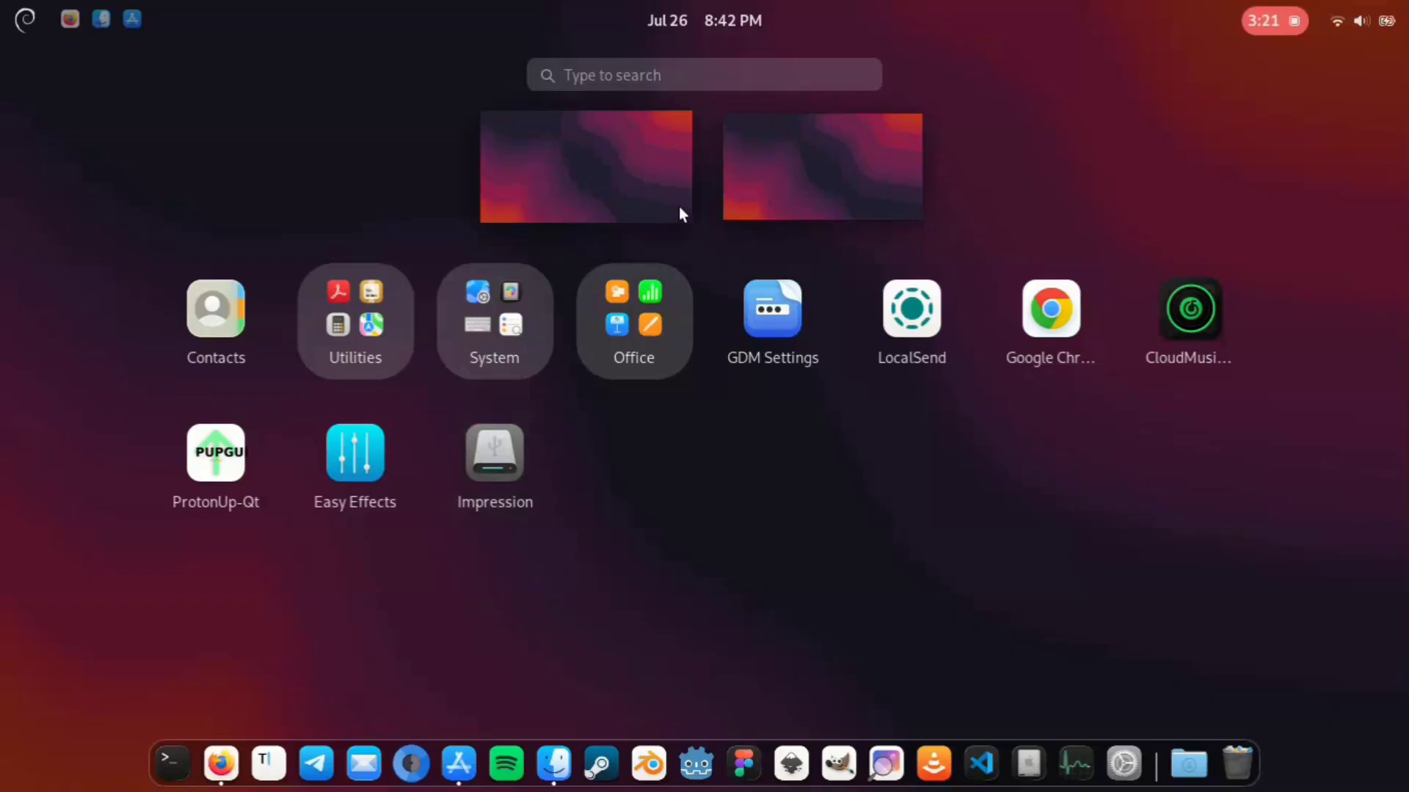
pyautogui.click(503, 446)
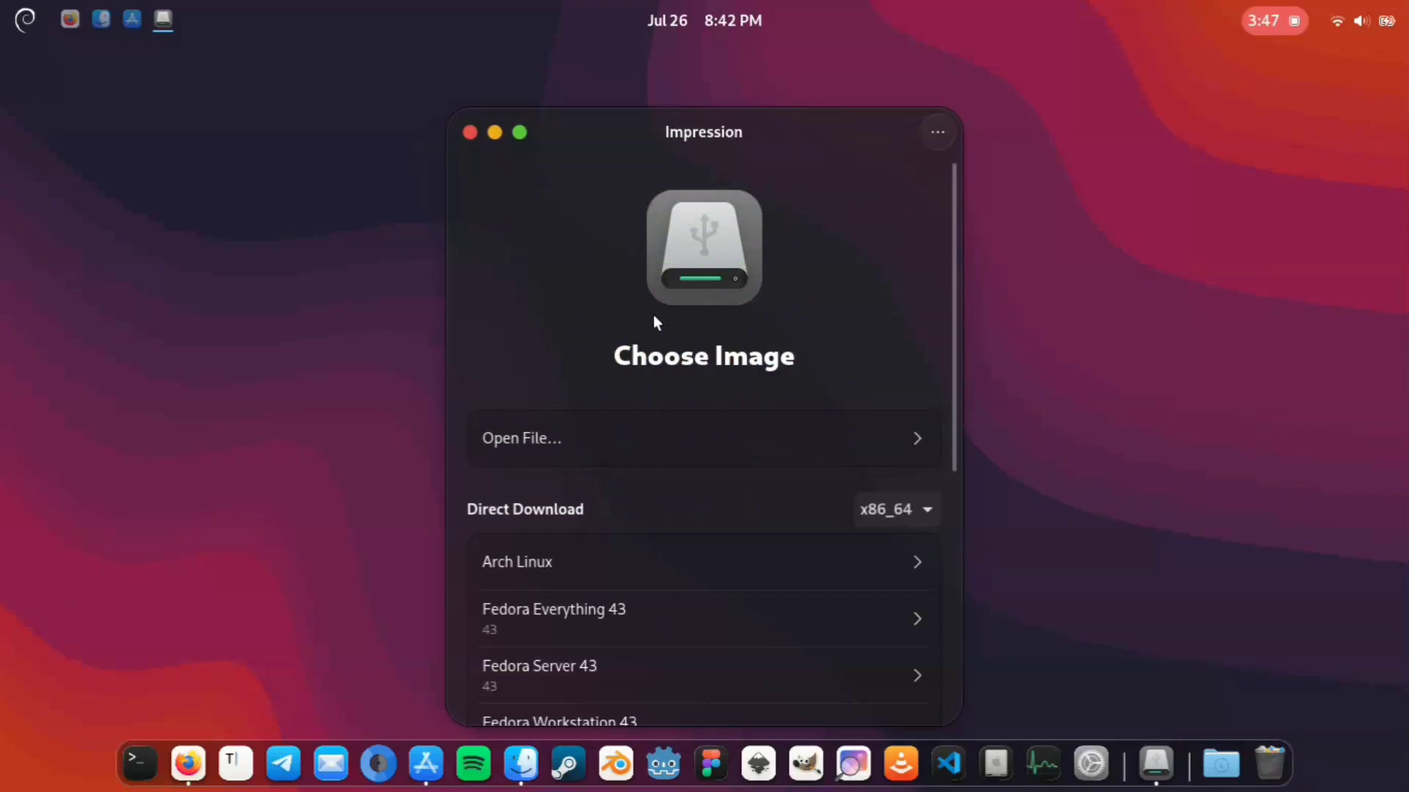
# Step: Examine Impression's direct download images, its image file picker and the architecture choices without changing anything
pyautogui.scroll(-5, 653, 314)
pyautogui.scroll(1, 653, 315)
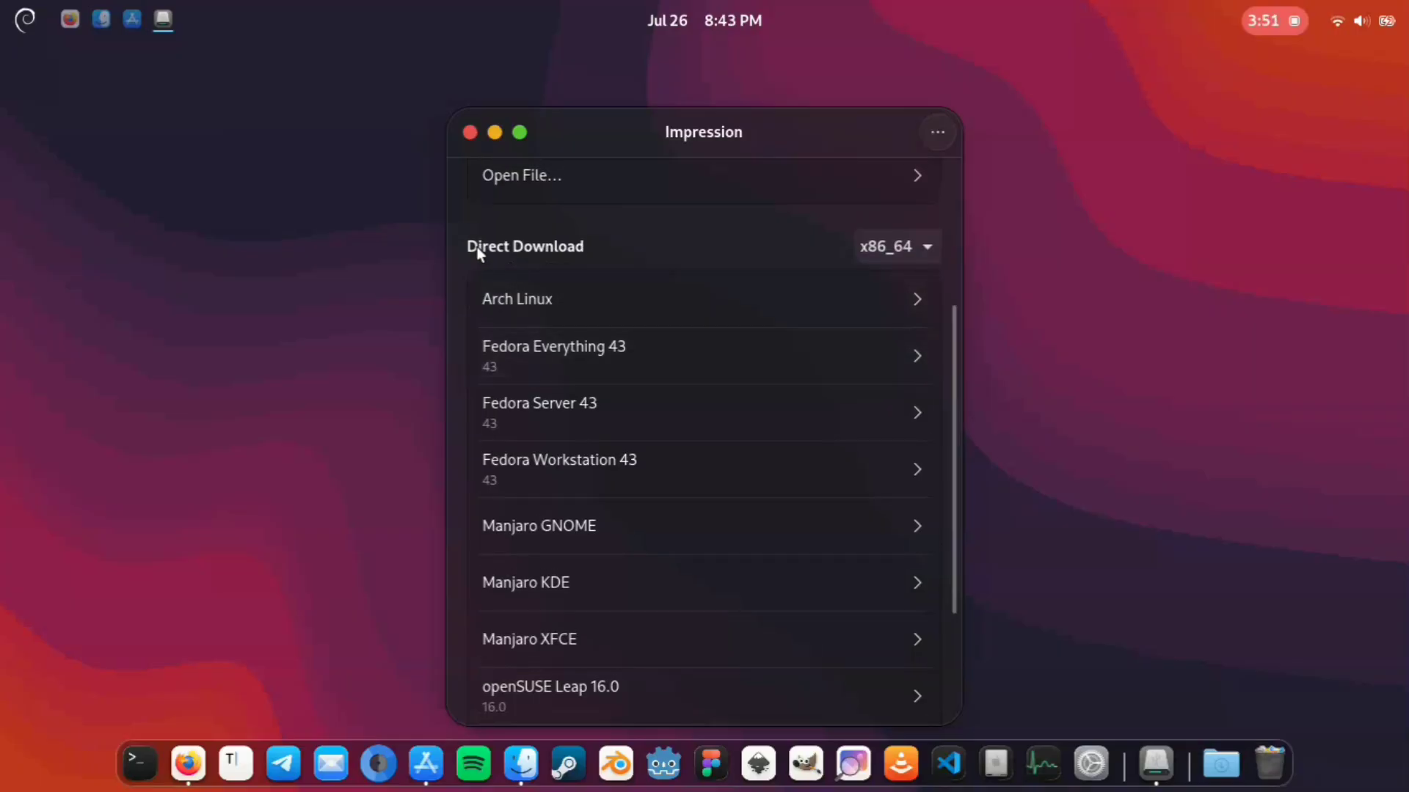
pyautogui.scroll(-2, 597, 419)
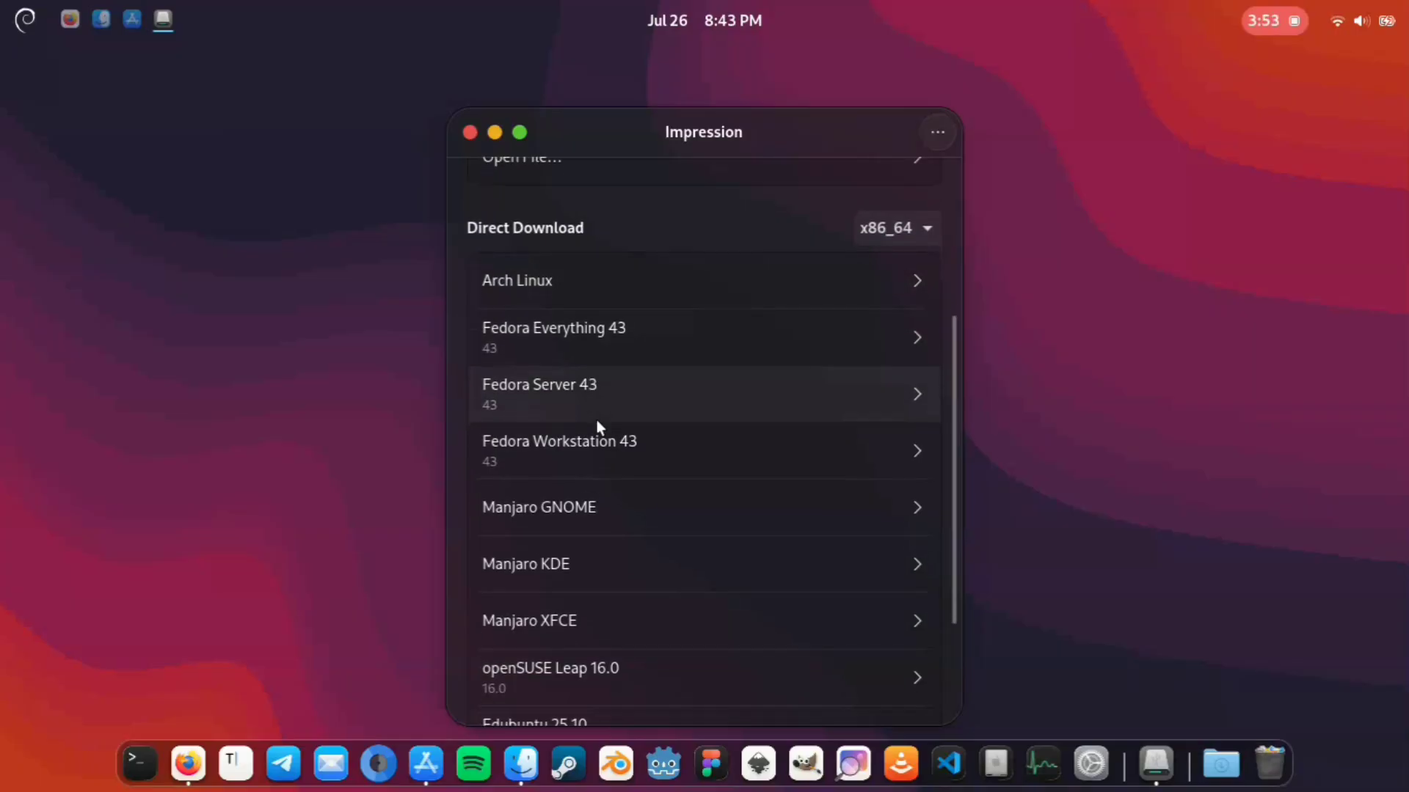
pyautogui.scroll(-1, 597, 421)
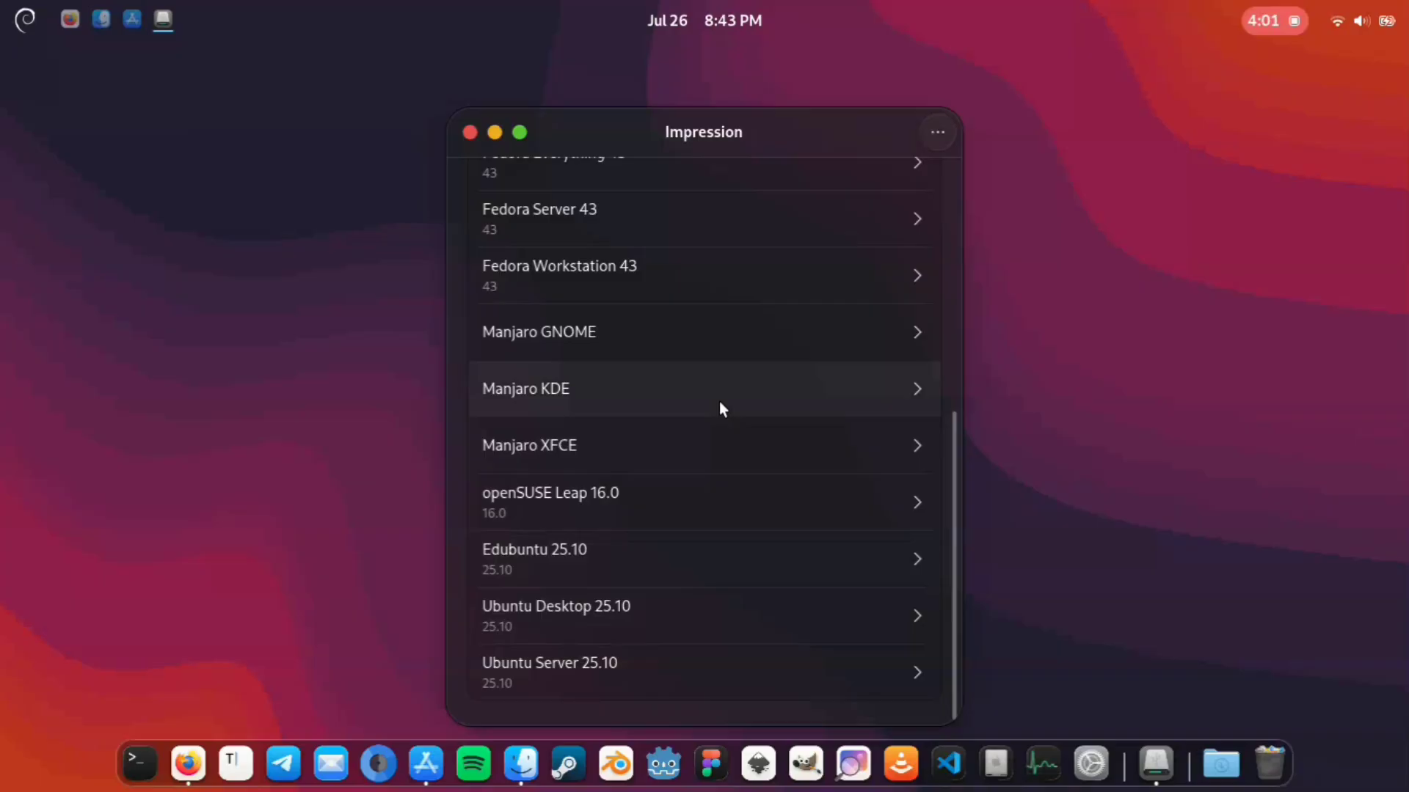
pyautogui.scroll(8, 719, 402)
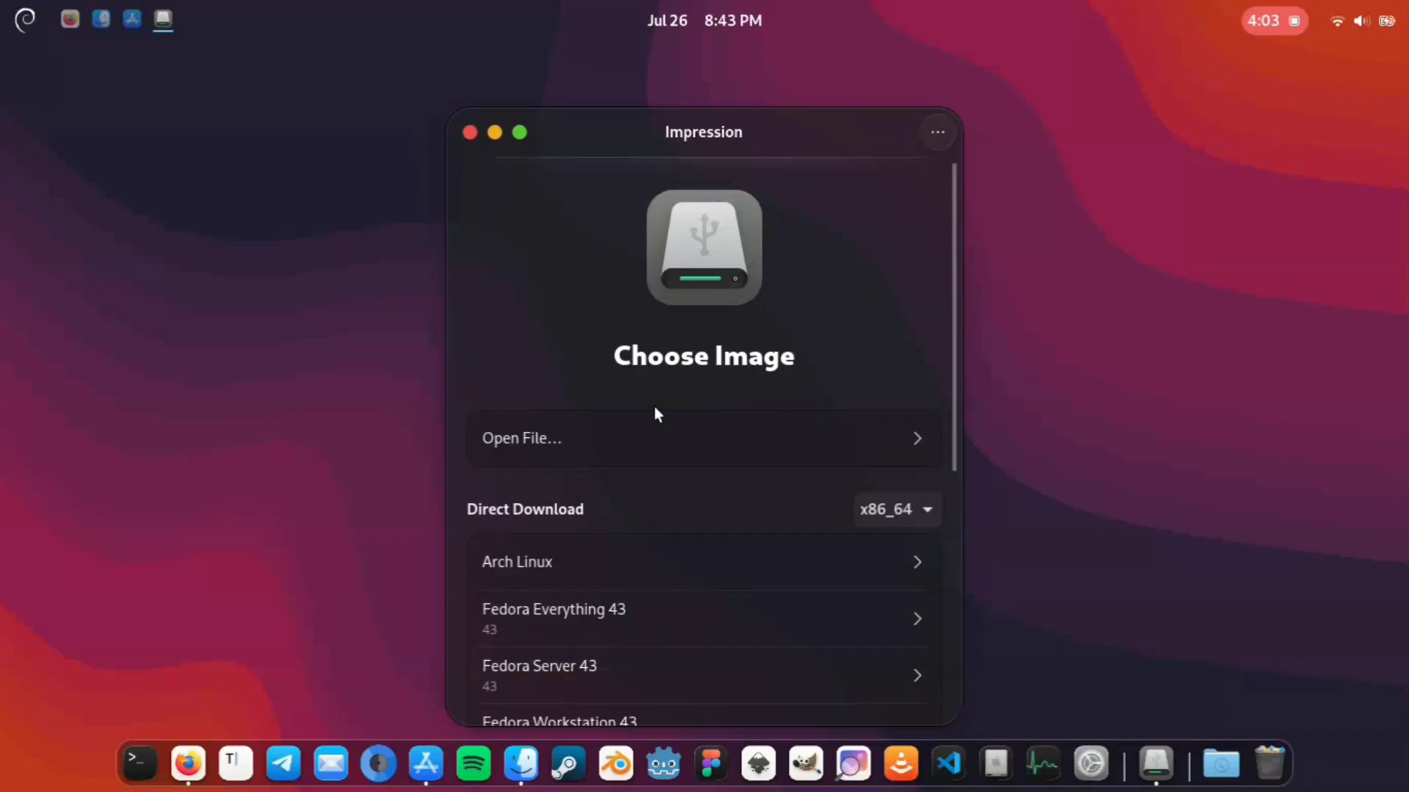
pyautogui.click(911, 434)
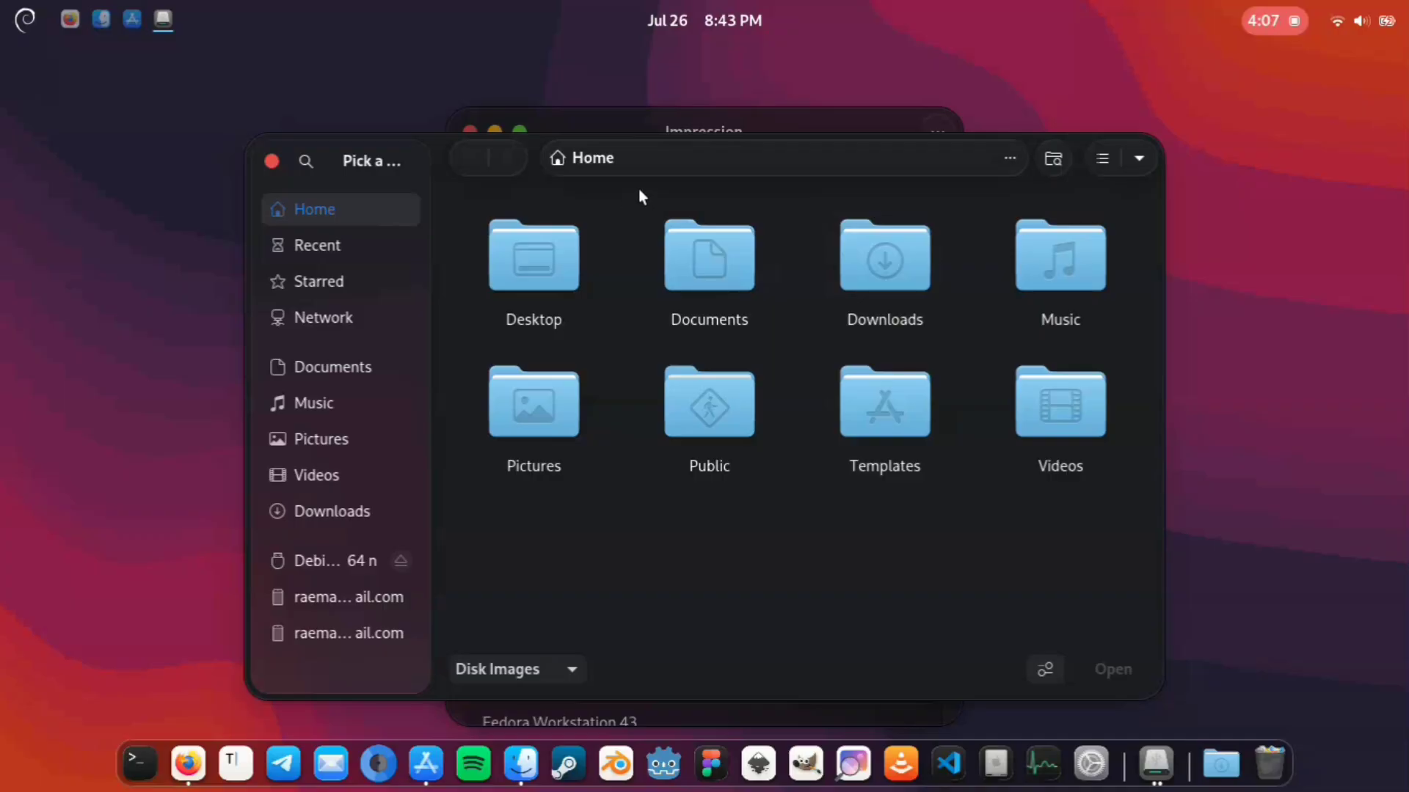
pyautogui.click(273, 159)
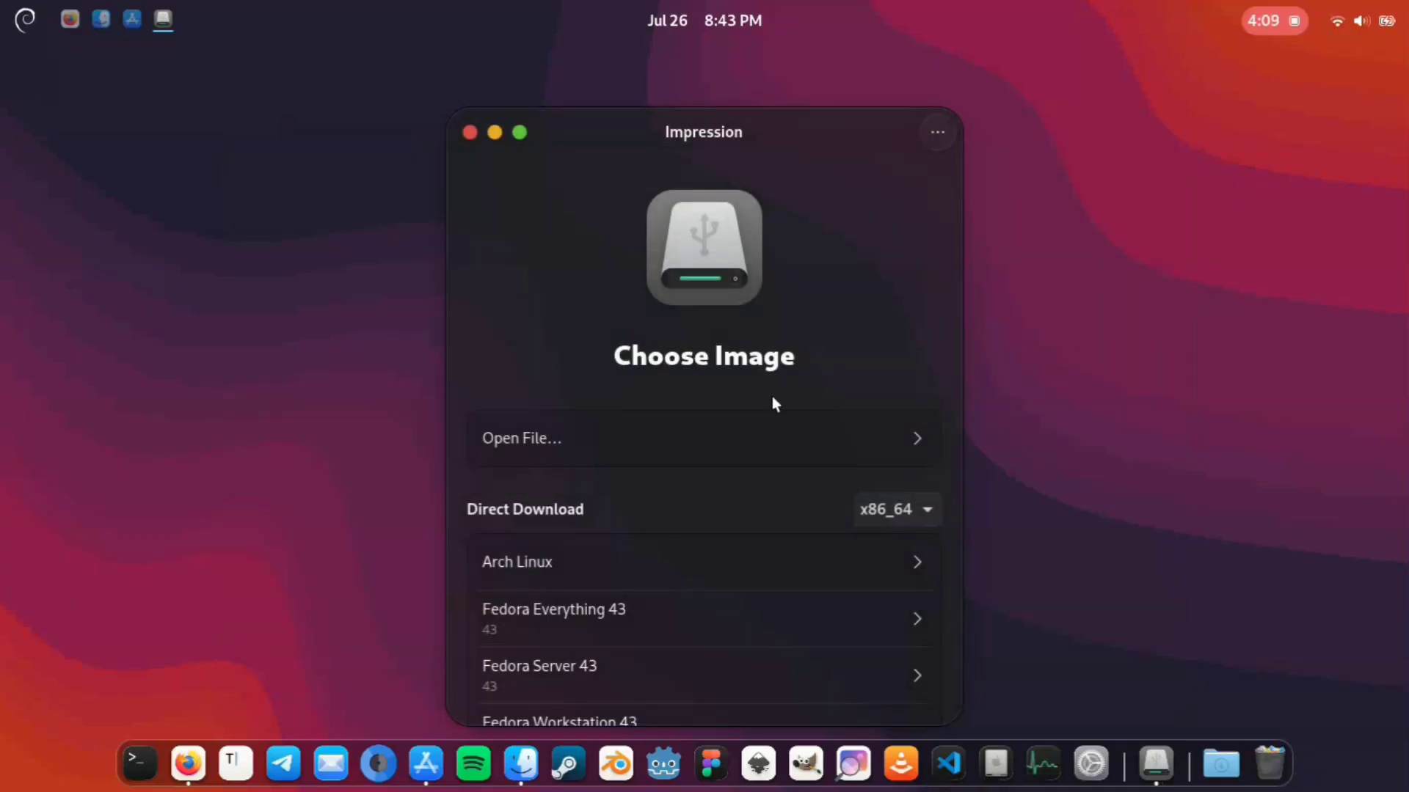
pyautogui.click(929, 511)
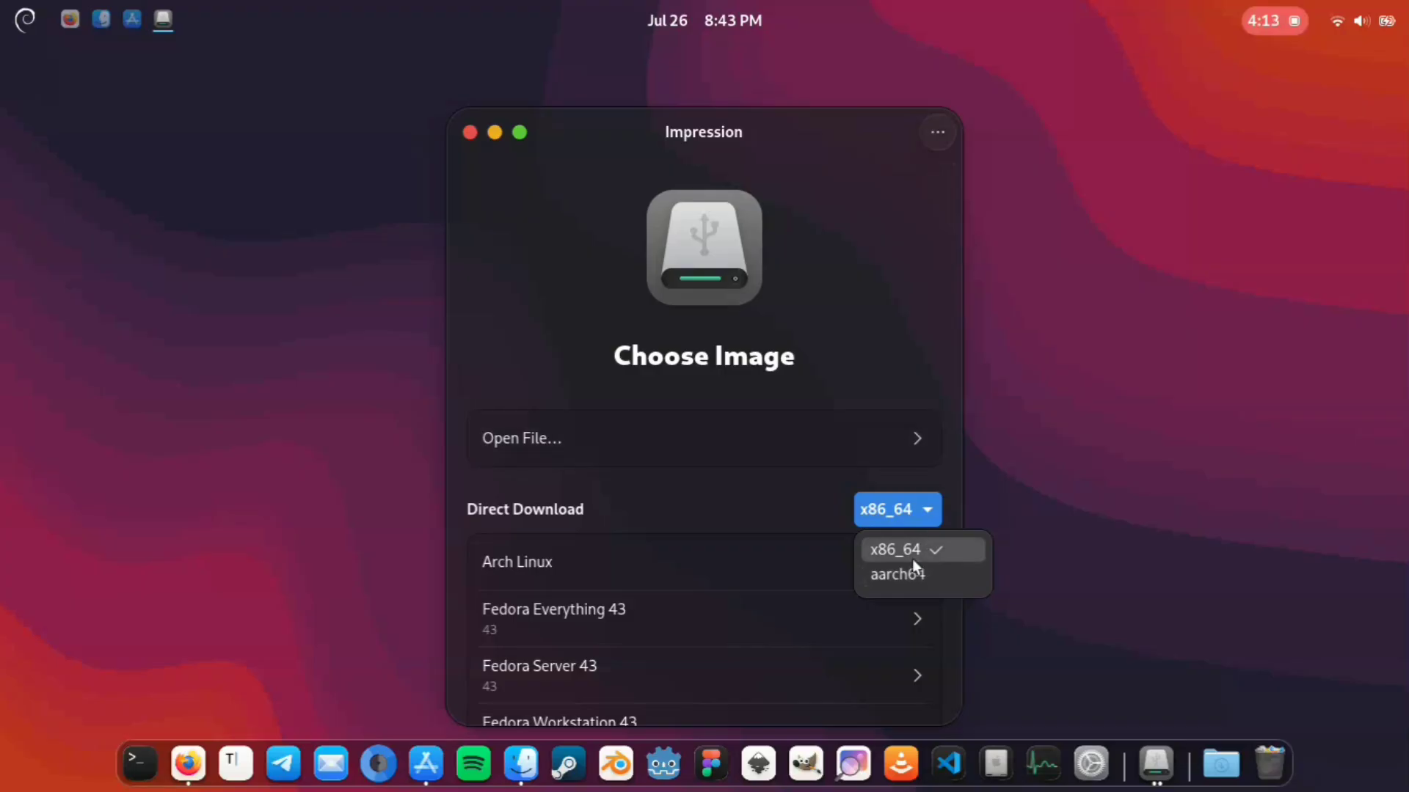
pyautogui.click(902, 341)
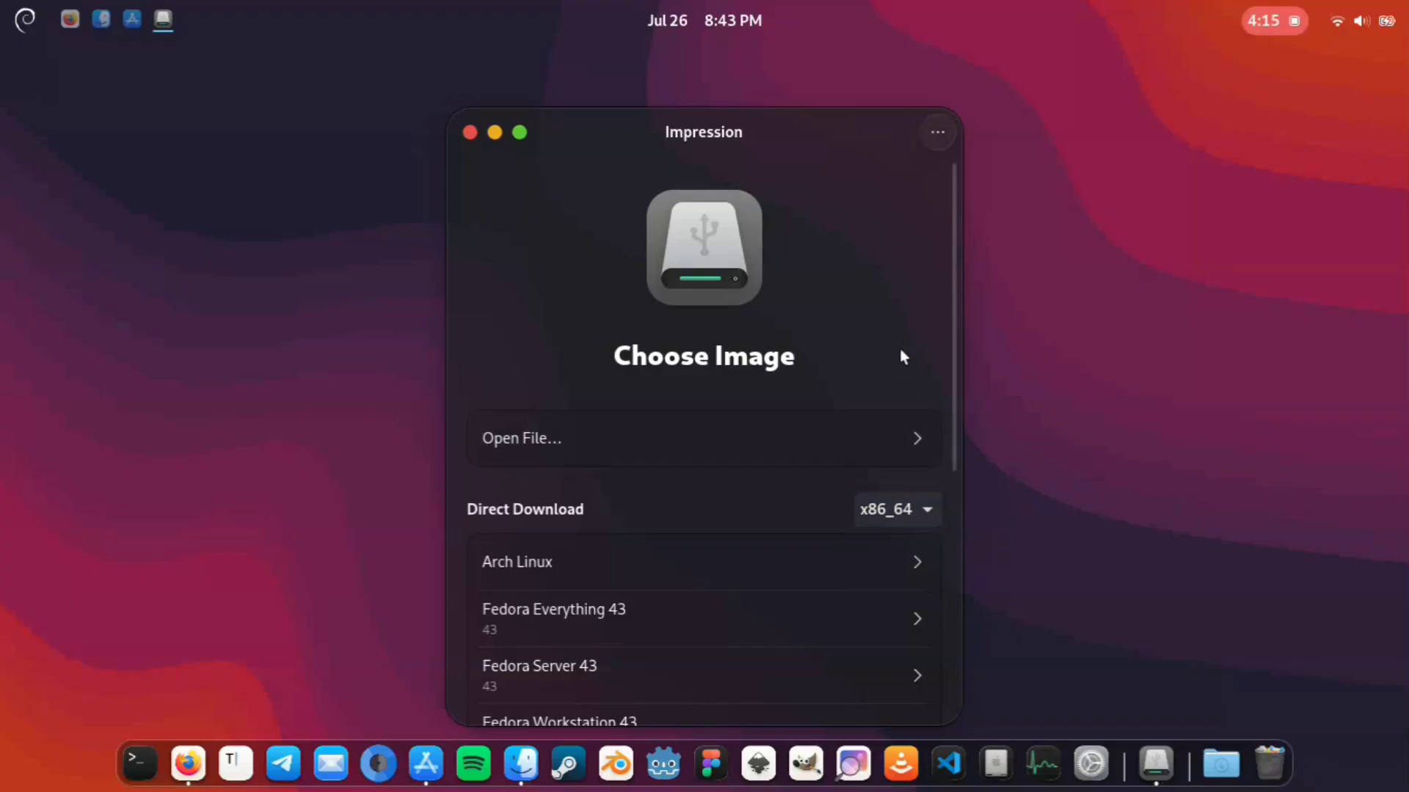
# Step: Load kali-linux-2026.2-installer-amd64.iso from the Downloads folder as the image to write
pyautogui.click(921, 439)
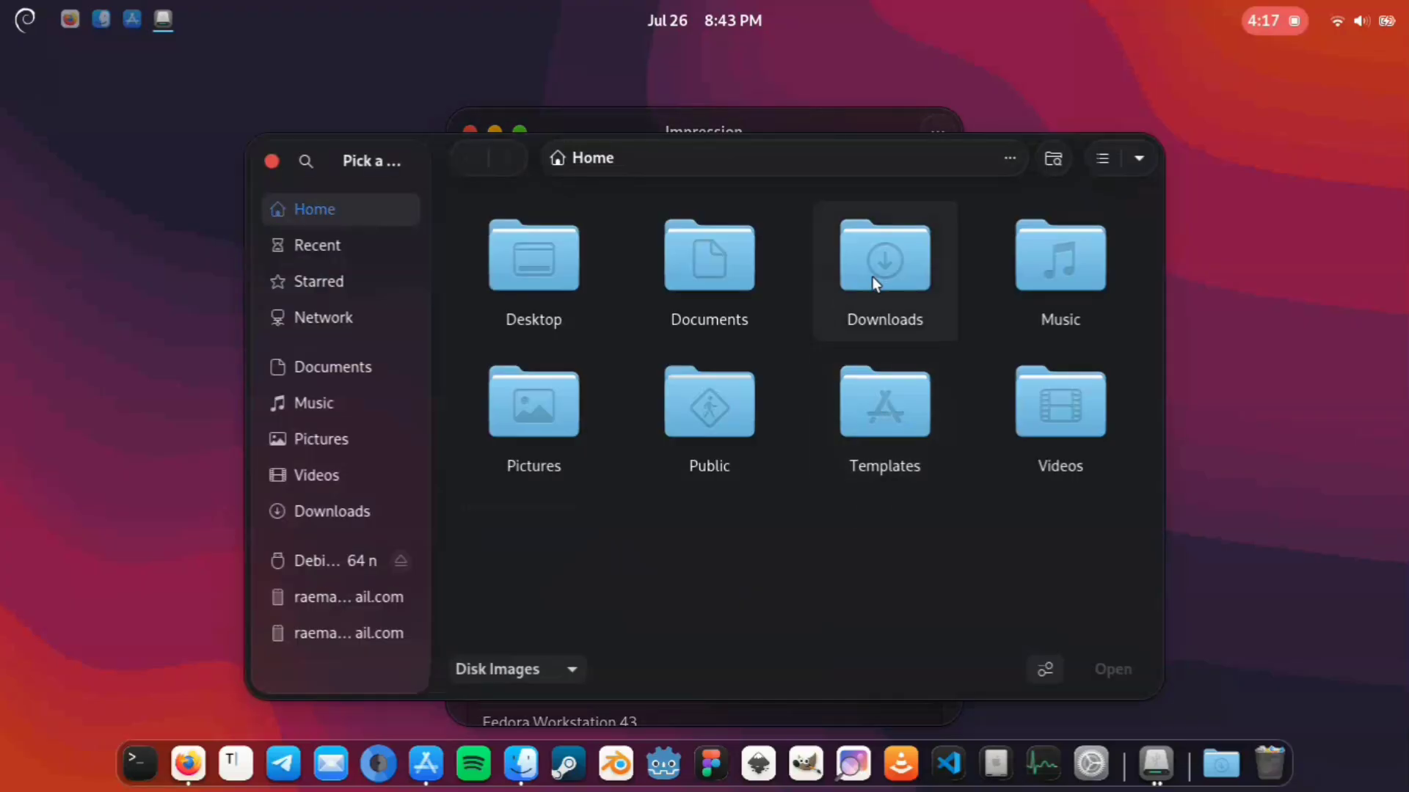
pyautogui.doubleClick(872, 276)
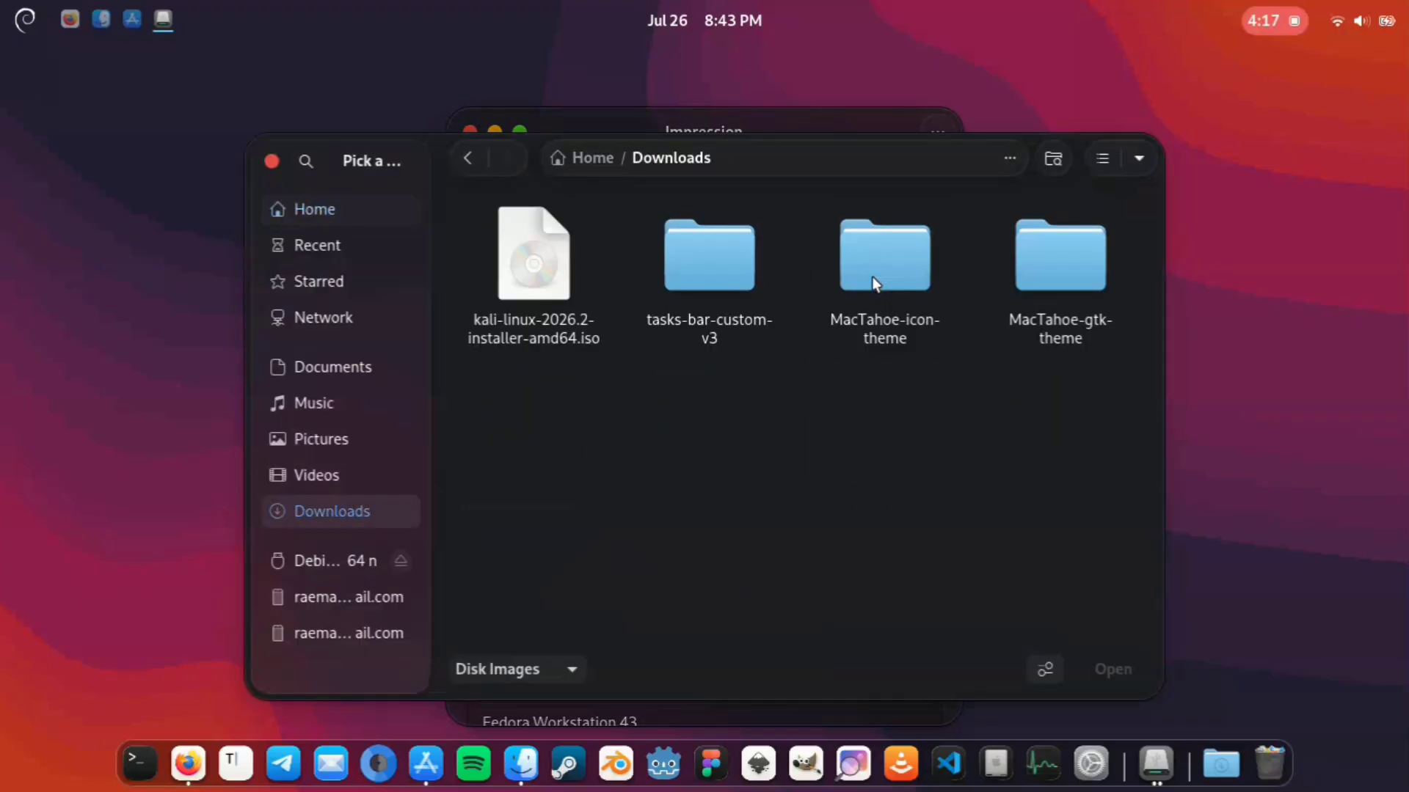
pyautogui.click(535, 276)
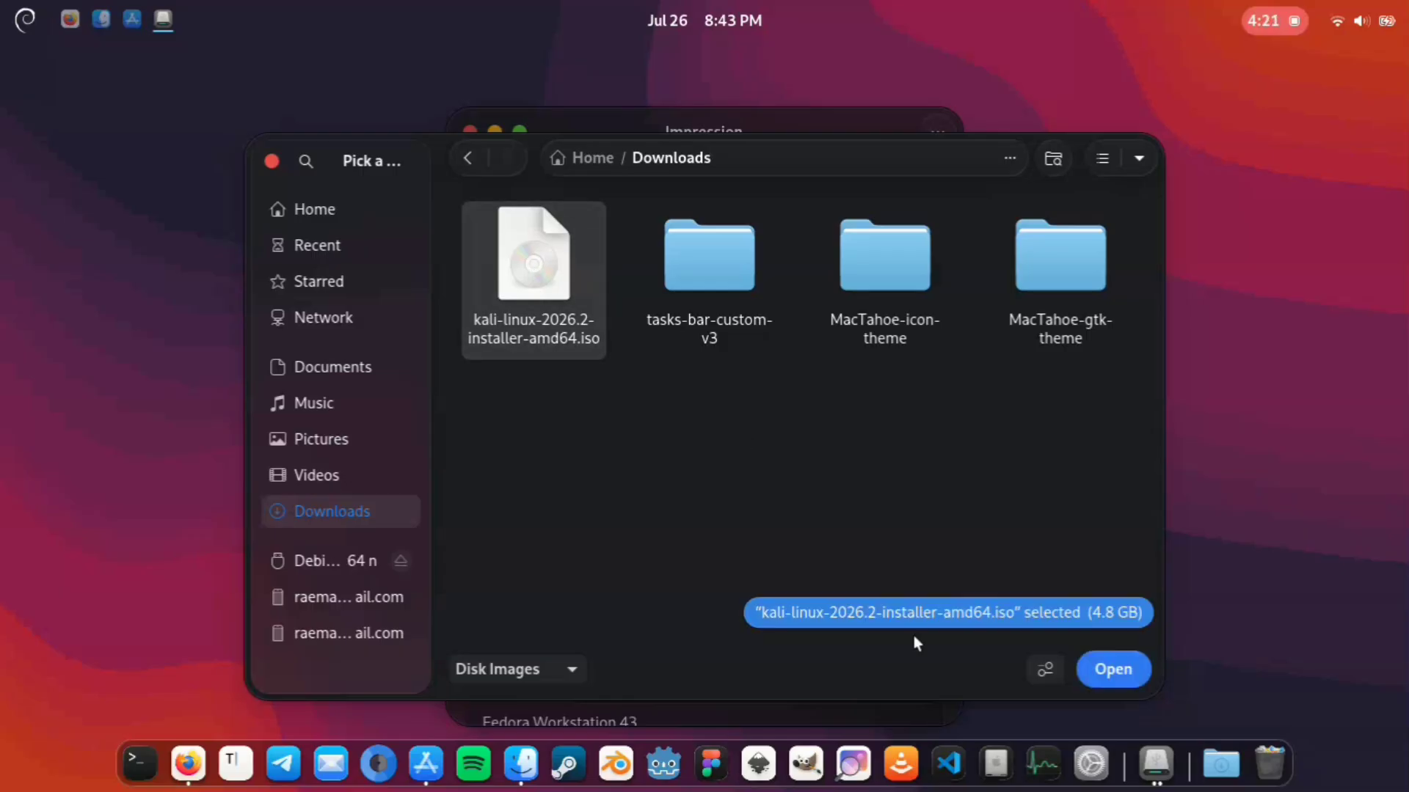
pyautogui.click(1112, 668)
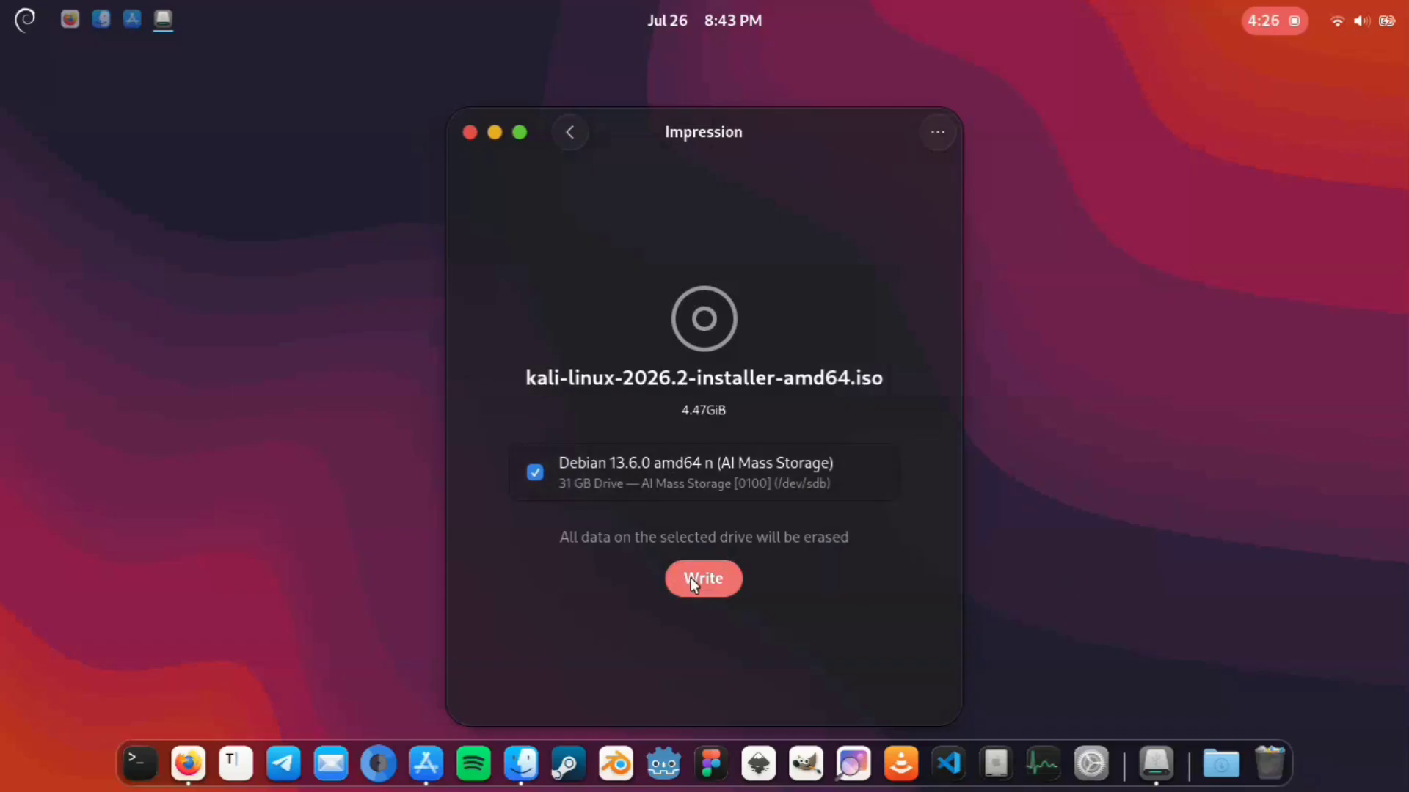
# Step: Write the Kali image to the 31 GB AI Mass Storage drive, confirming the erase and authenticating with the account password
pyautogui.click(690, 578)
pyautogui.click(777, 466)
pyautogui.write('k••••••')
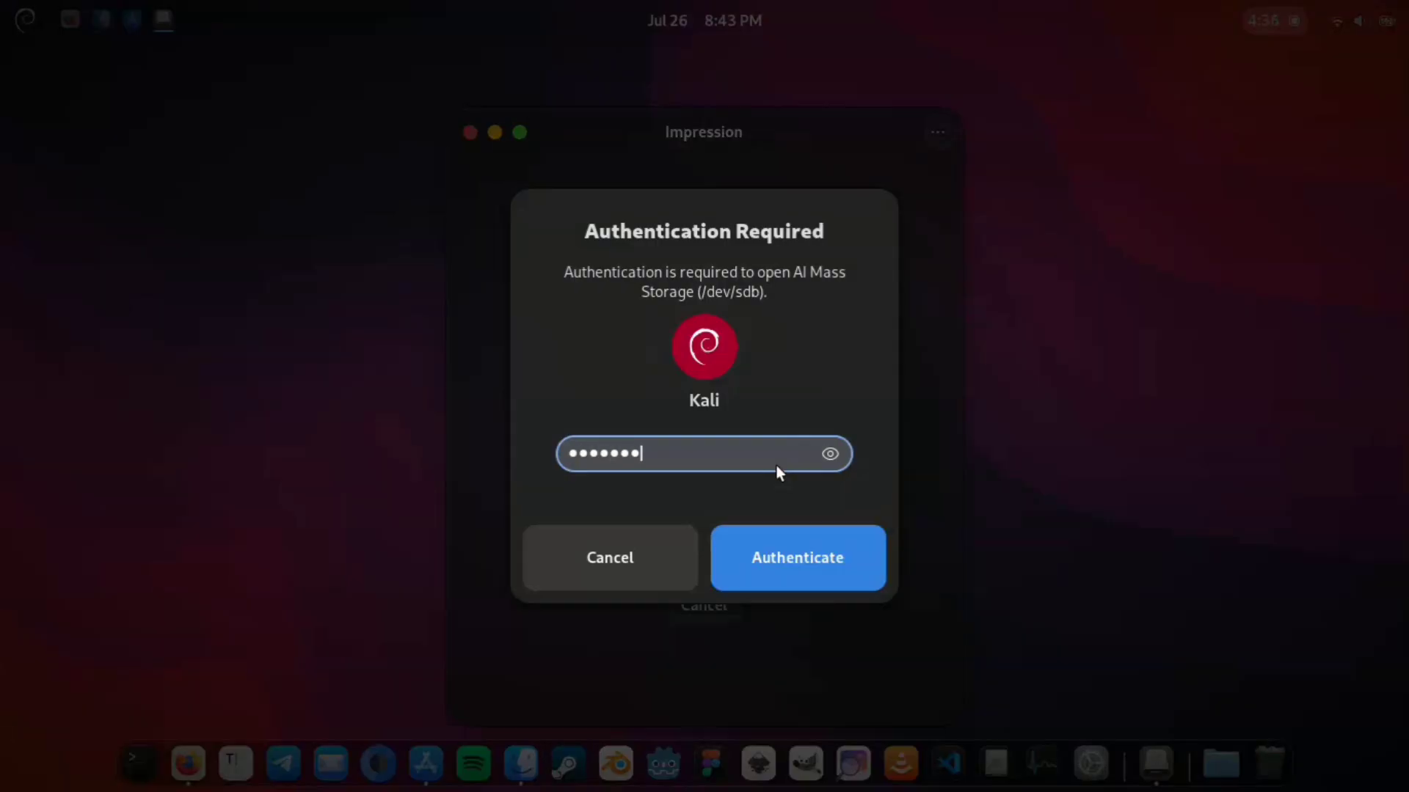
pyautogui.click(781, 552)
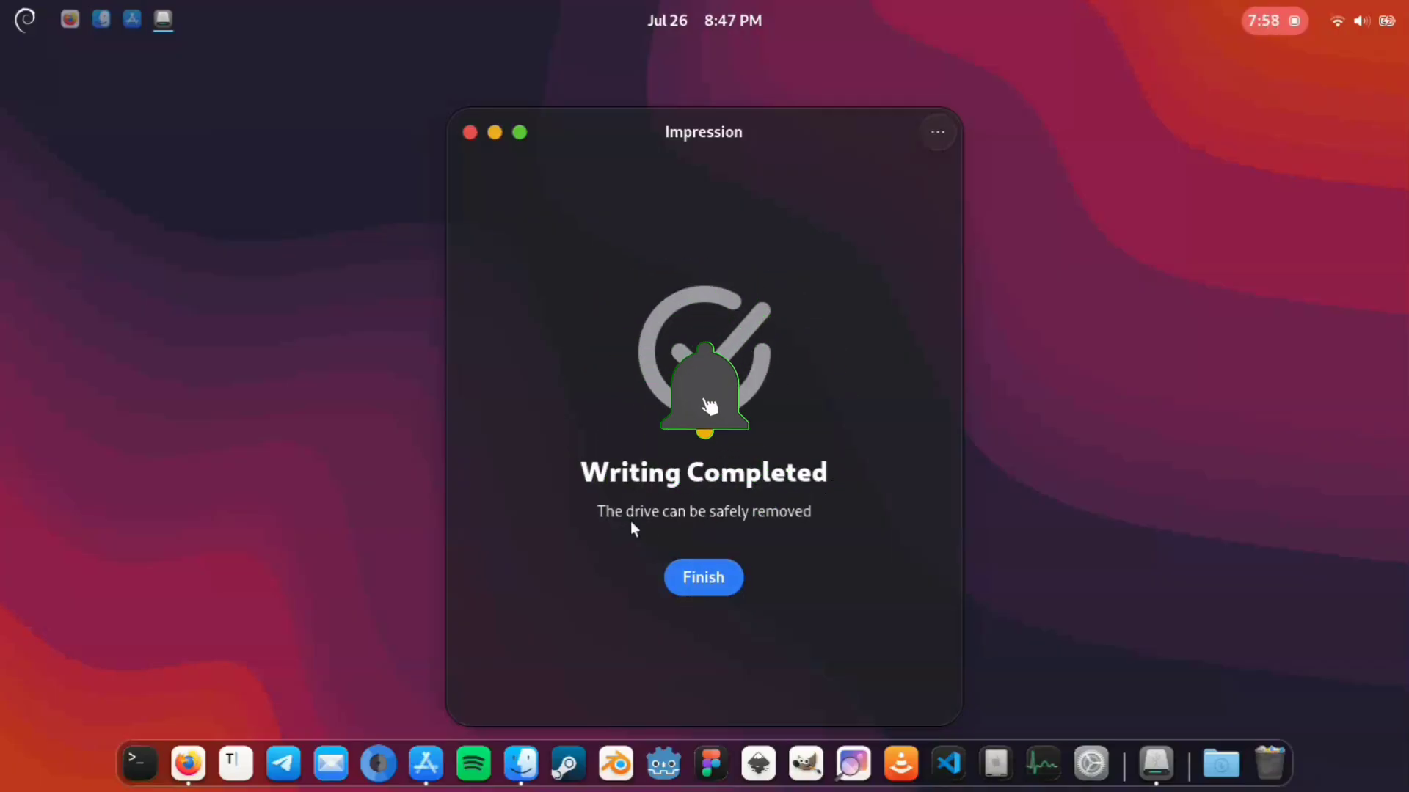
# Step: Finish the completed write and close Impression, the software store, the file manager and Firefox
pyautogui.click(703, 577)
pyautogui.click(470, 132)
pyautogui.click(129, 20)
pyautogui.click(331, 81)
pyautogui.click(104, 21)
pyautogui.click(261, 146)
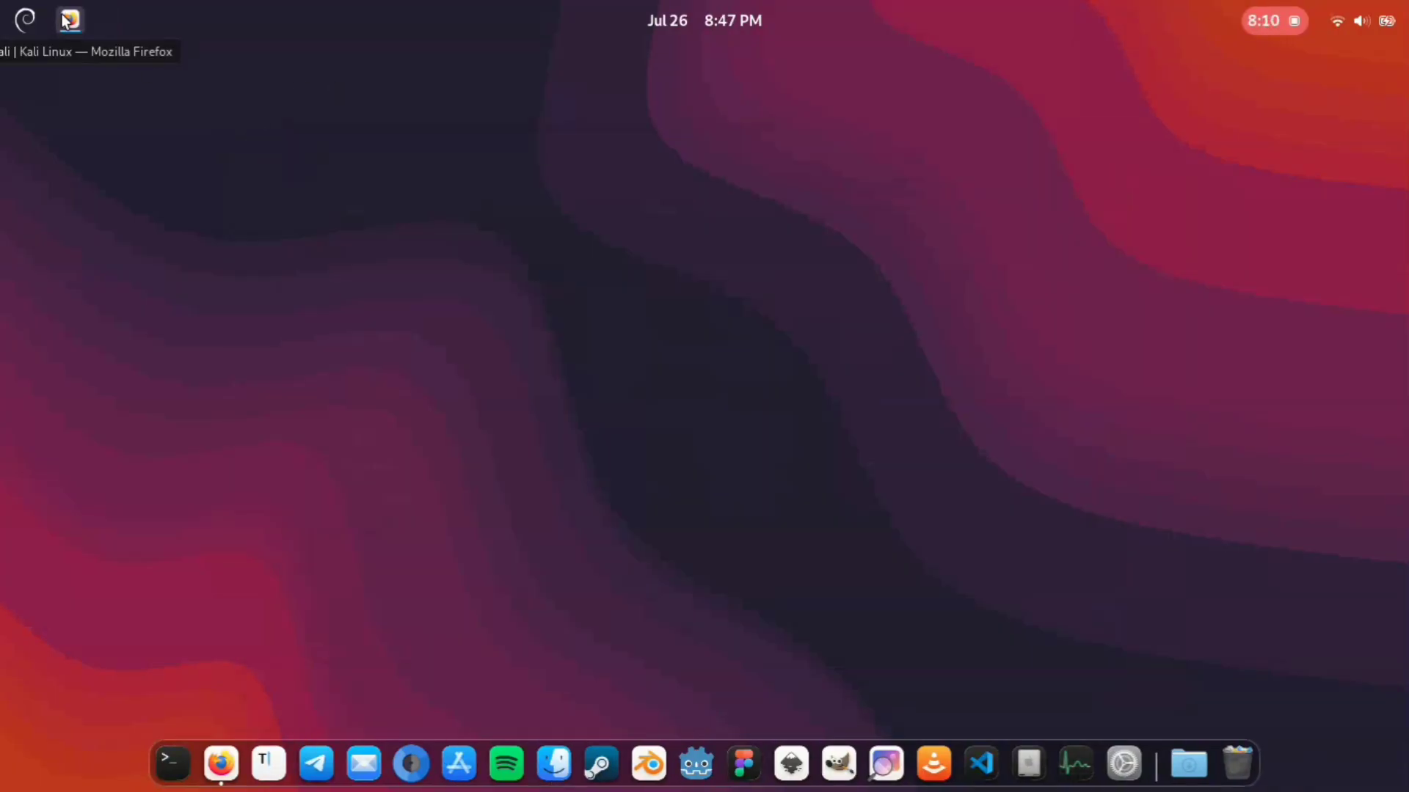
pyautogui.click(71, 20)
pyautogui.click(20, 59)
# Step: Open the system's power options and choose Suspend
pyautogui.click(1362, 21)
pyautogui.click(1349, 86)
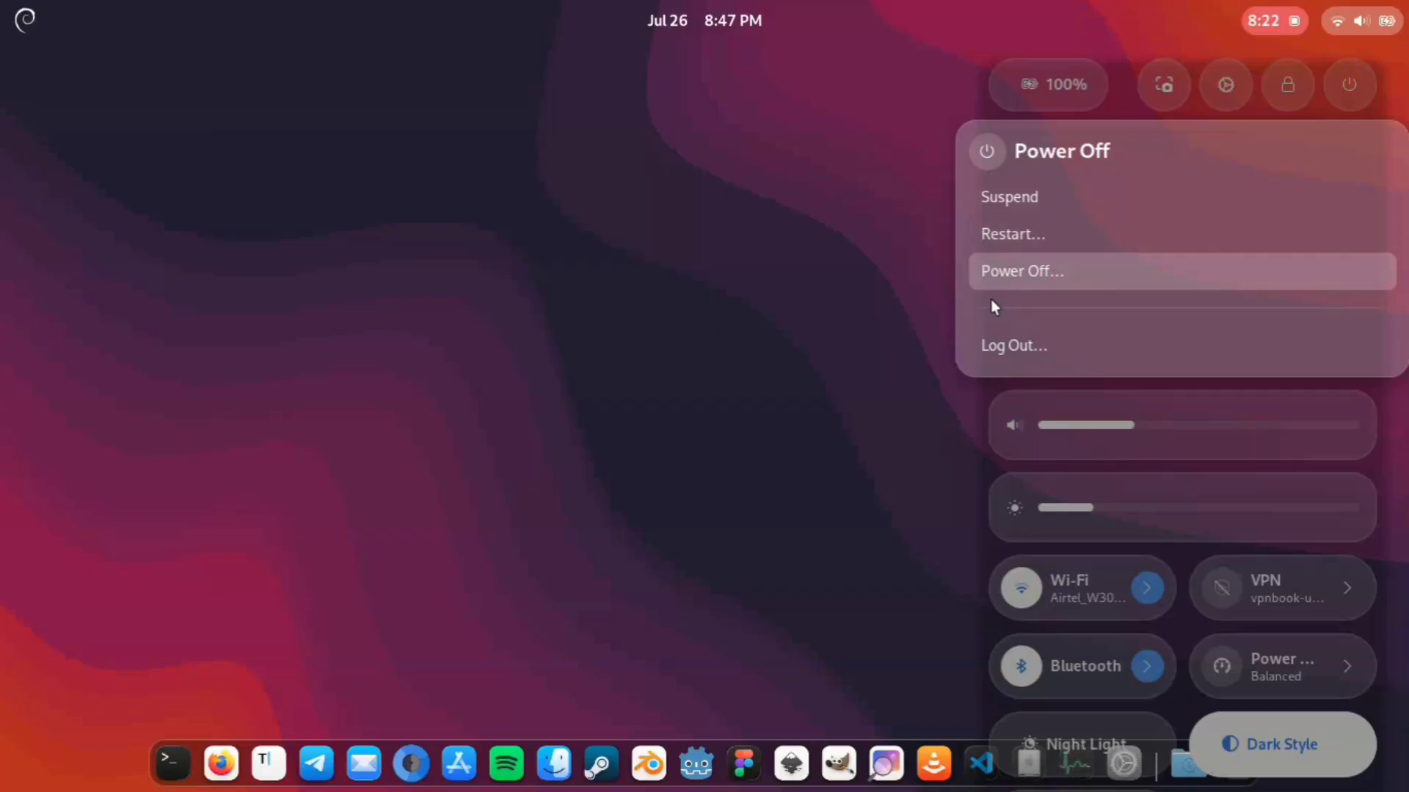
pyautogui.click(1010, 197)
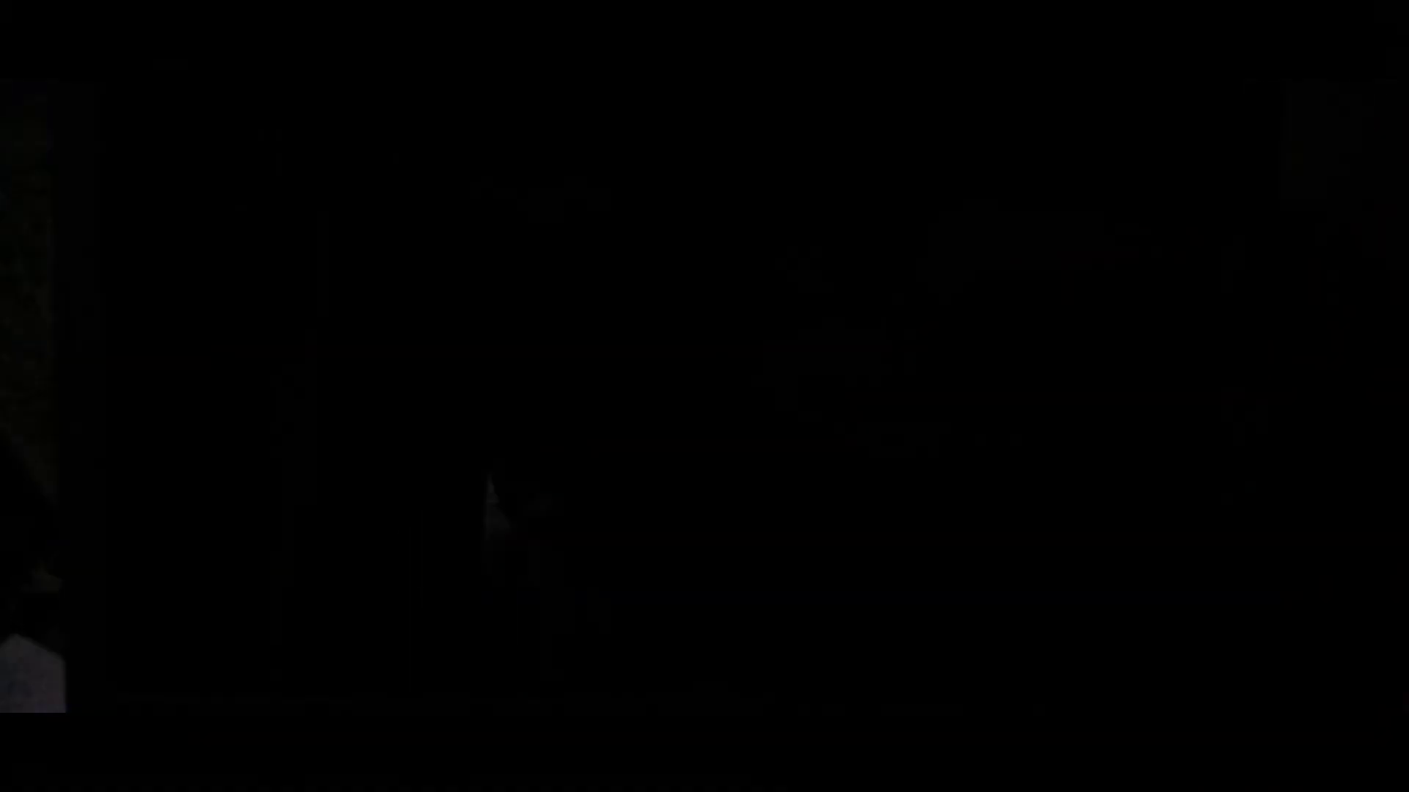
pyautogui.press('Down')
pyautogui.press('Return')
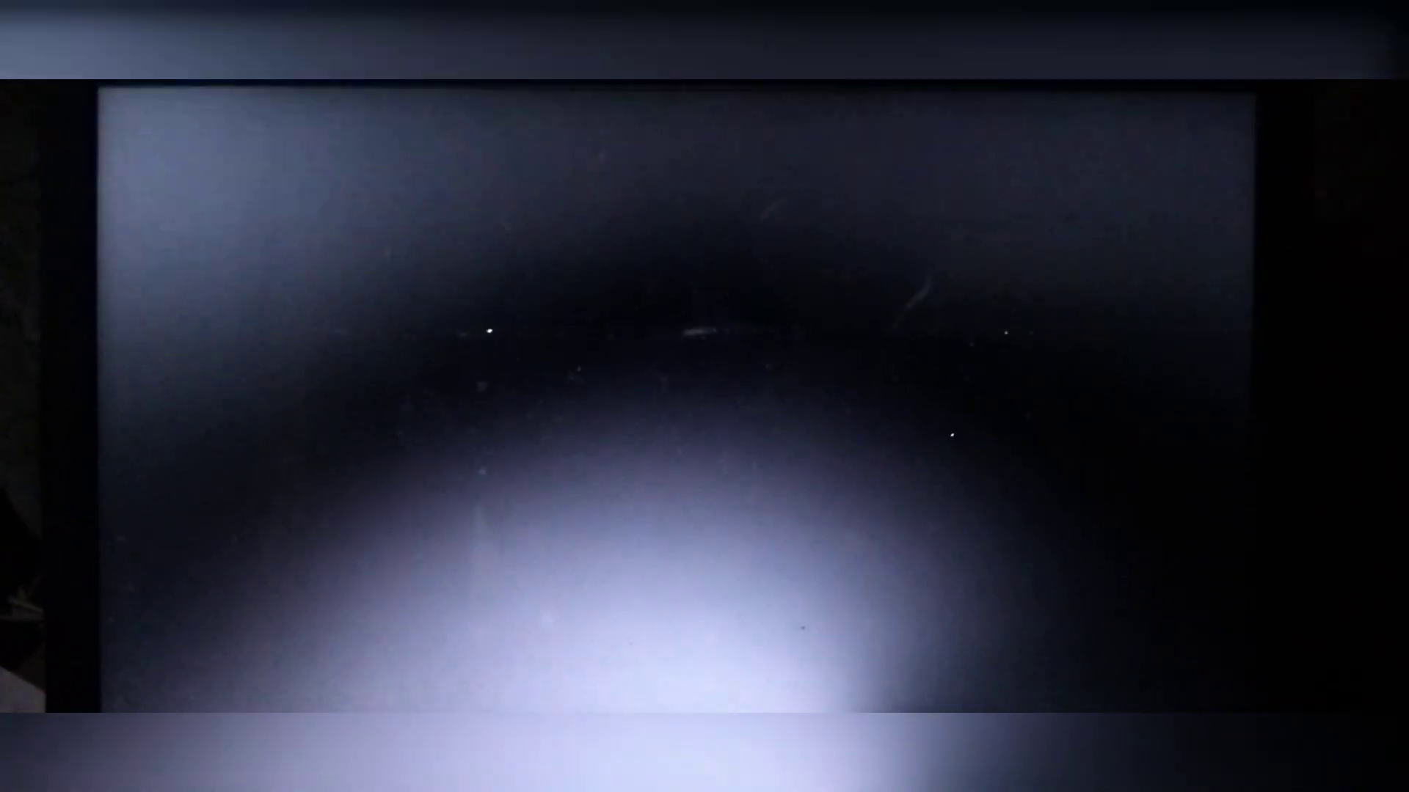